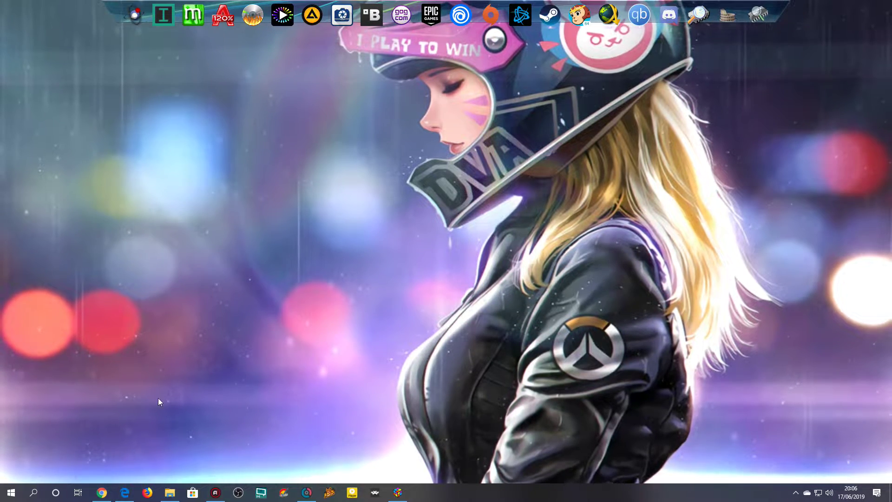
- Examine the Mortal Kombat Trilogy CCD, IMG and SUB disc image files in the game's cd folder in File Explorer
click(169, 495)
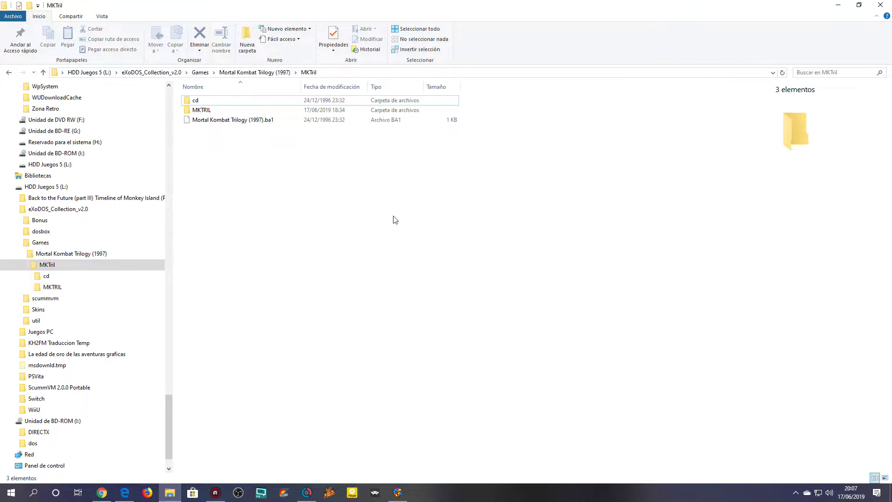
click(199, 103)
double_click(199, 104)
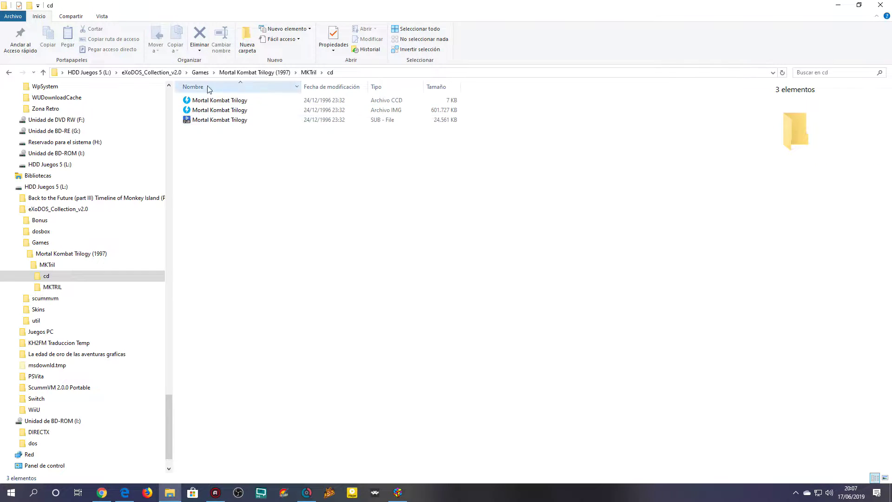
click(235, 100)
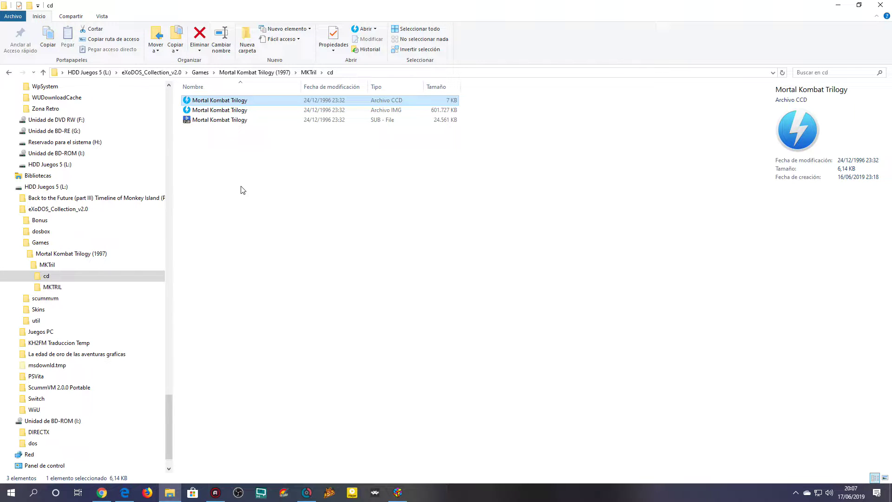
click(397, 111)
click(388, 162)
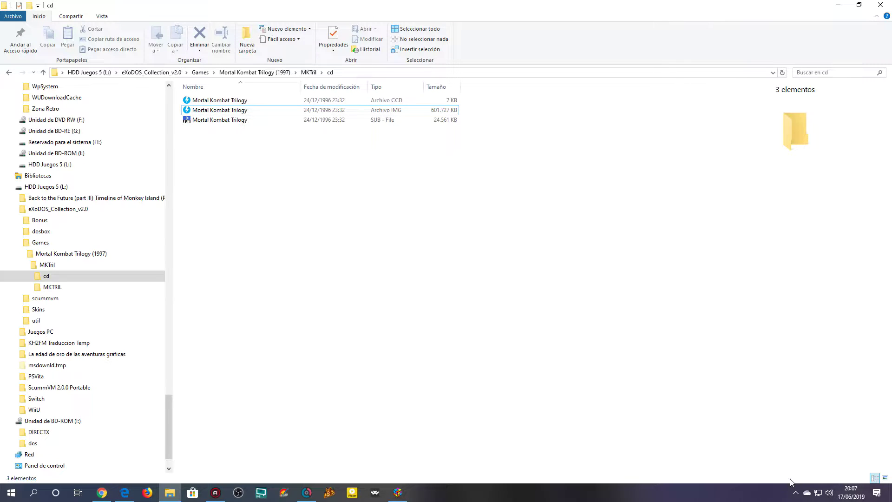
- Open DAEMON Tools Lite and mount the Mortal Kombat Trilogy CCD image on virtual drive I:
click(795, 492)
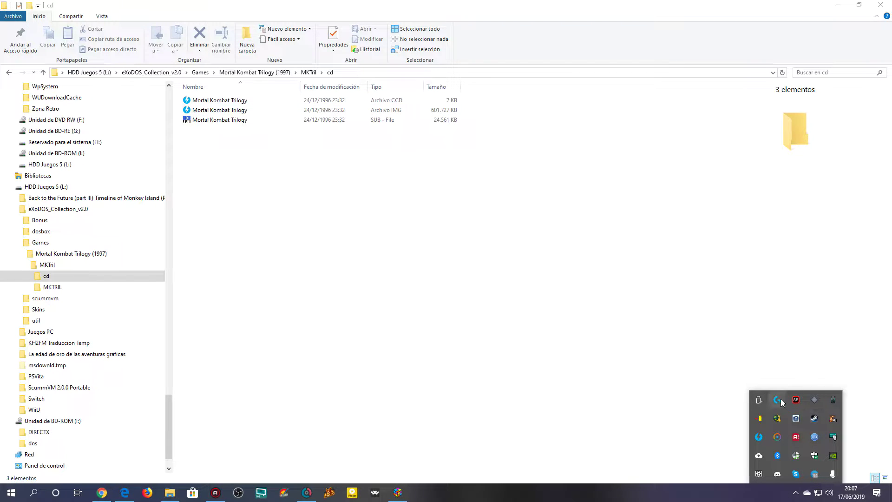
right_click(759, 437)
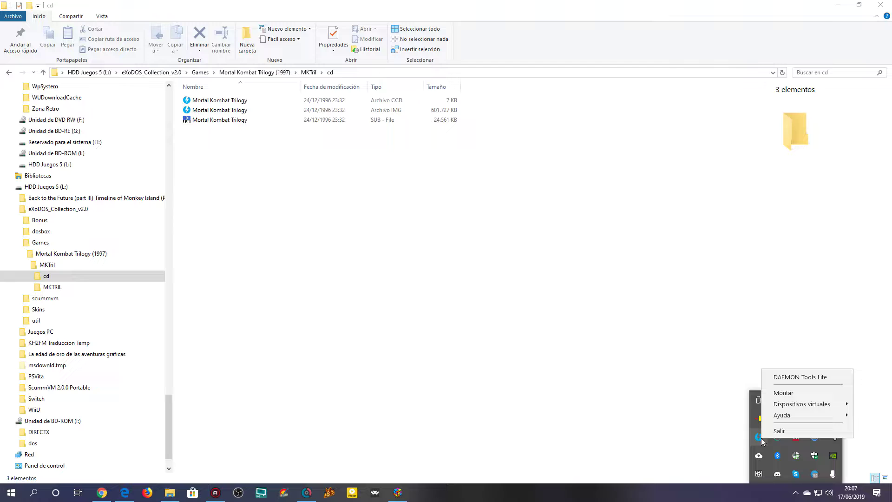
click(798, 378)
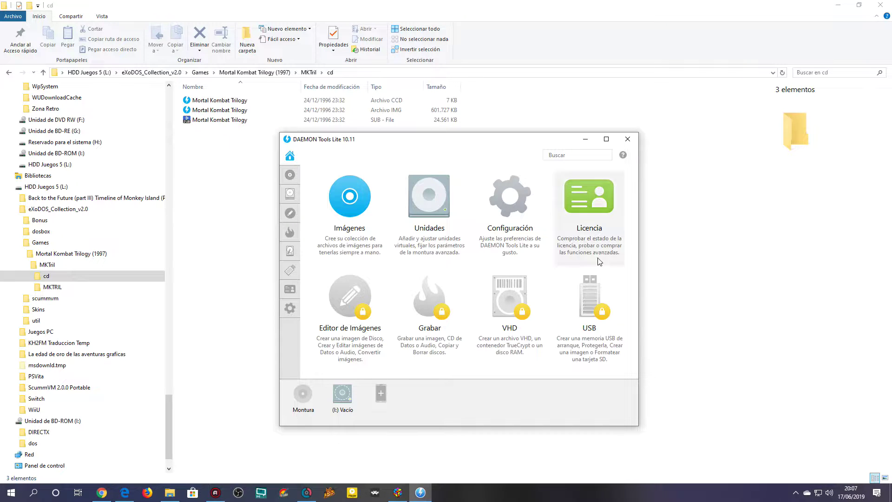
click(227, 100)
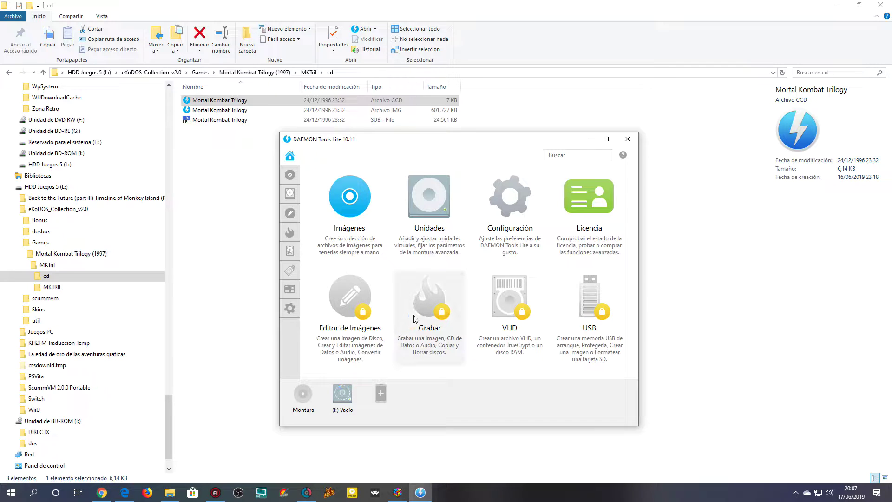
drag(415, 318, 415, 318)
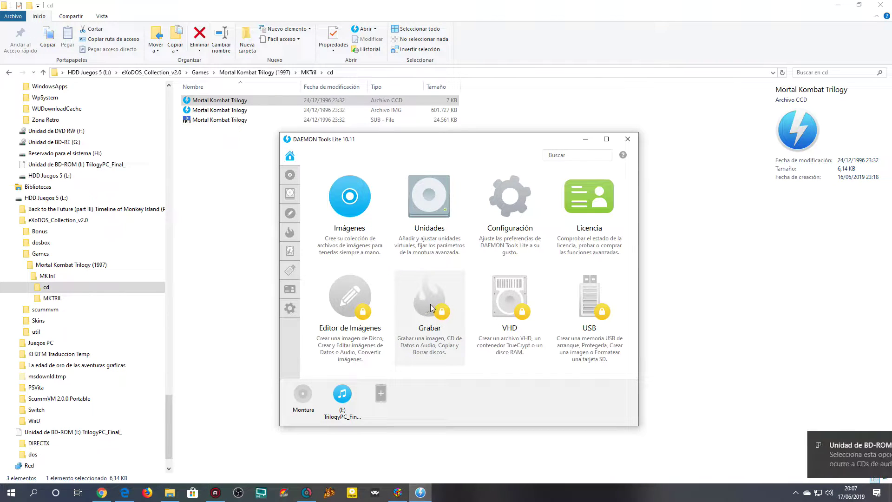
- Run autorun.exe from the mounted disc, close DAEMON Tools Lite and try to install Mortal Kombat Trilogy
click(822, 454)
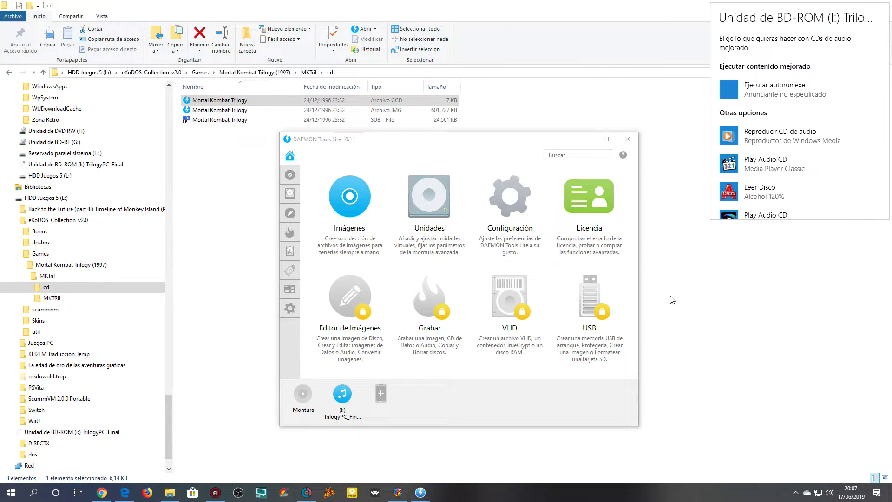
click(771, 89)
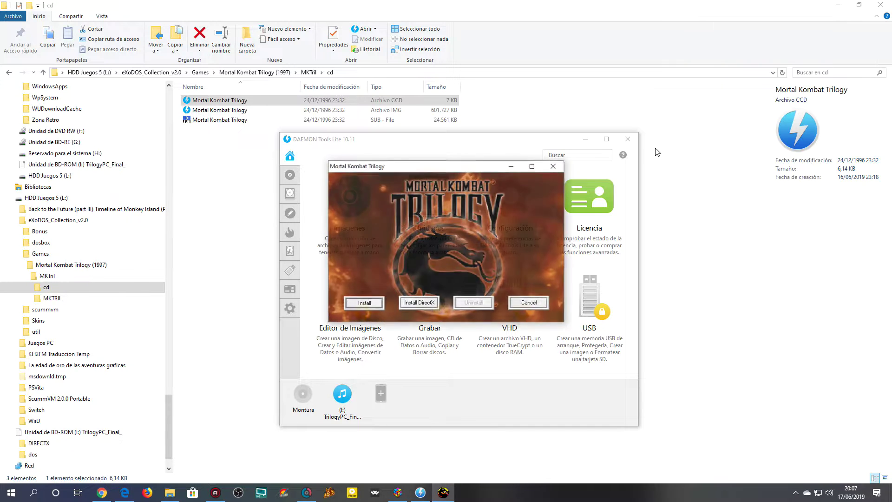
click(628, 139)
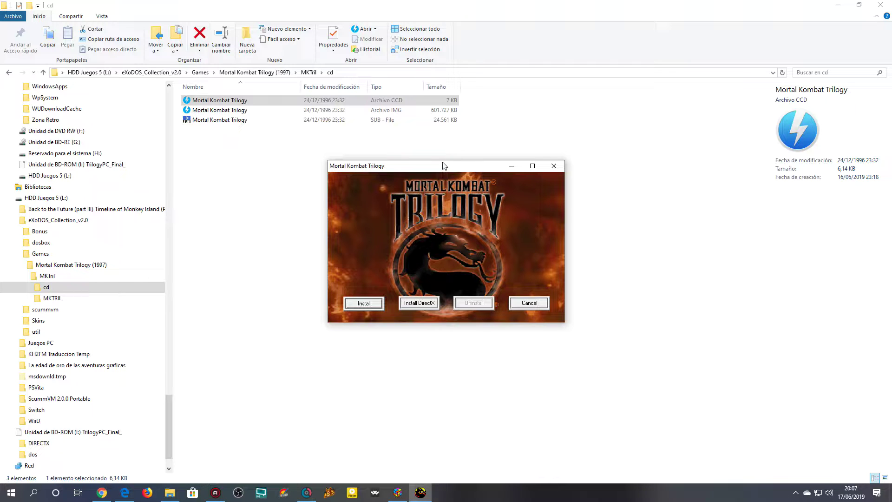
drag(447, 168, 454, 199)
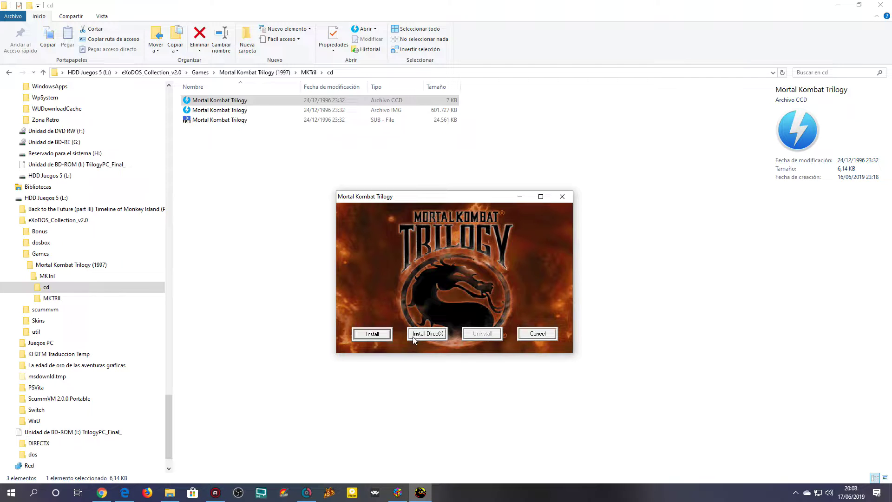
click(372, 334)
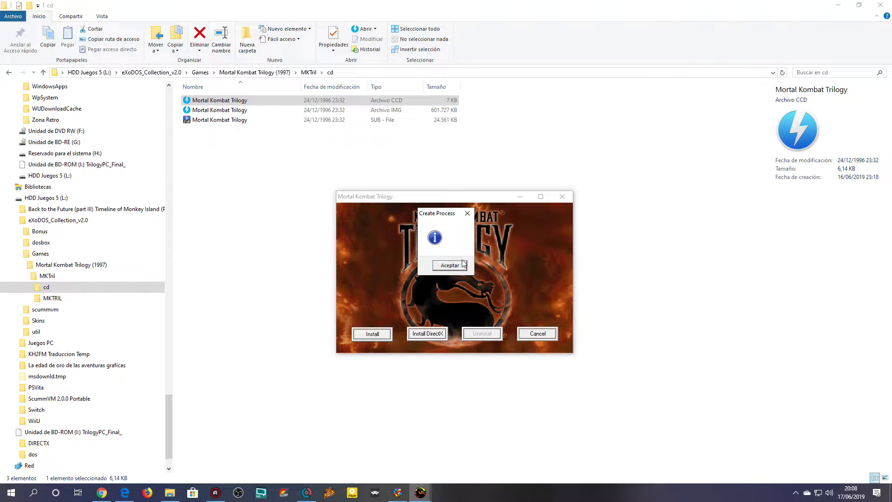
click(450, 264)
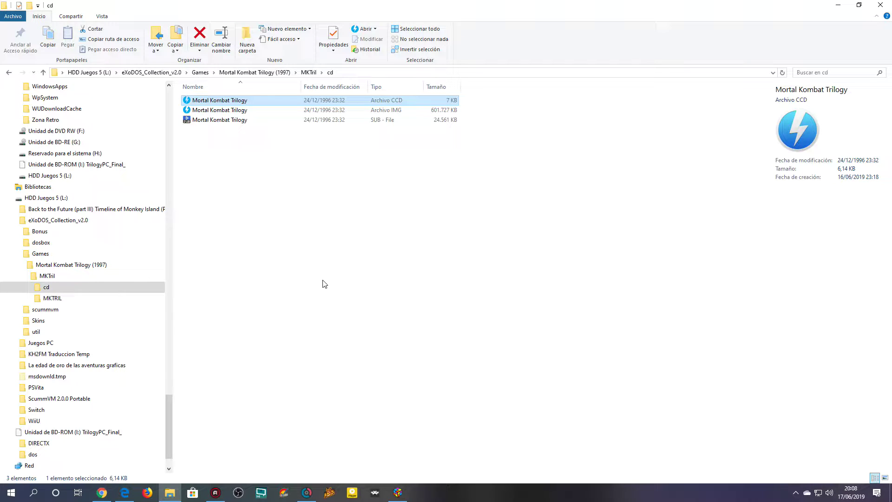
- Browse the mounted TrilogyPC_Final_ disc on drive I: and open its dos folder
click(74, 433)
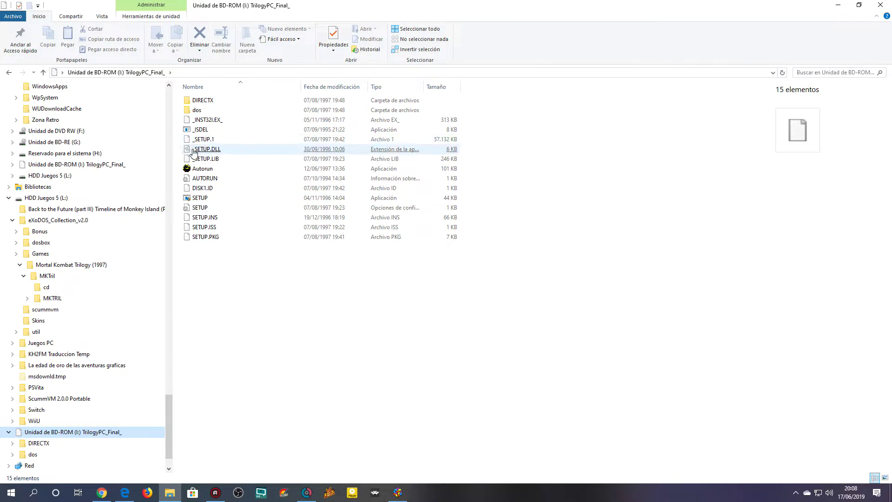
click(200, 130)
click(202, 141)
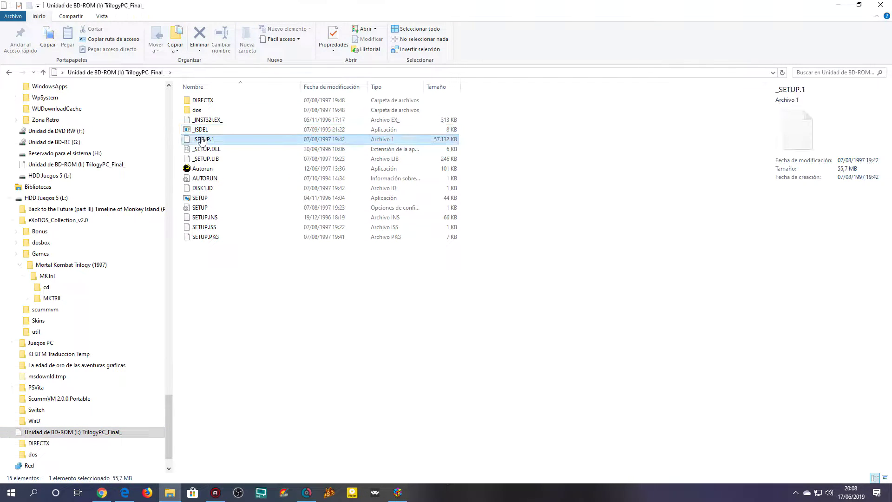
double_click(197, 112)
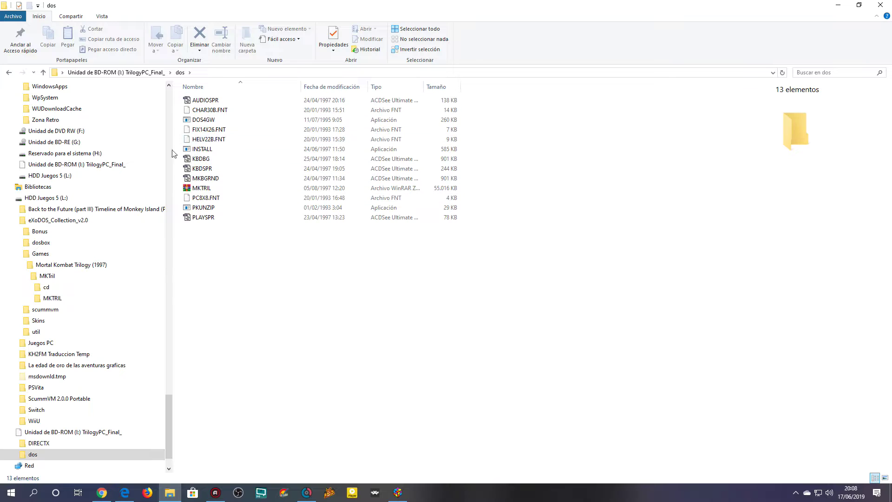
- Inspect the contents of the MKTRIL ZIP archive in the disc's dos folder, then close the archive
click(199, 188)
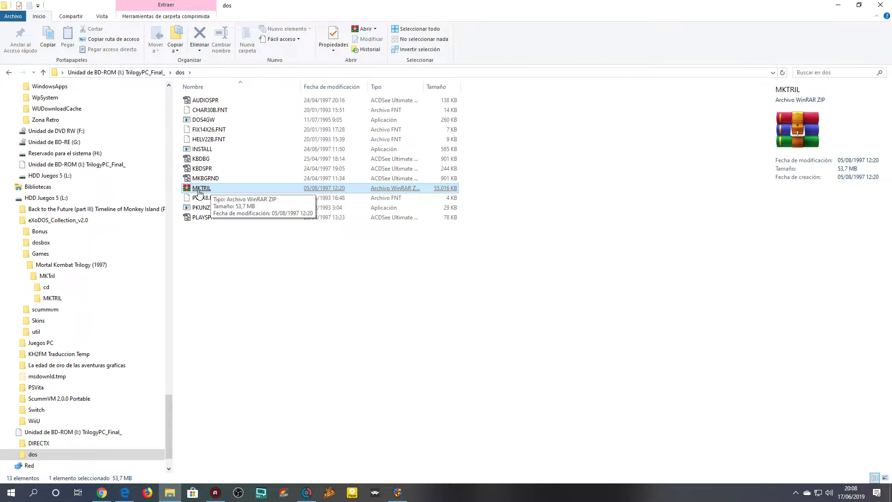
double_click(199, 189)
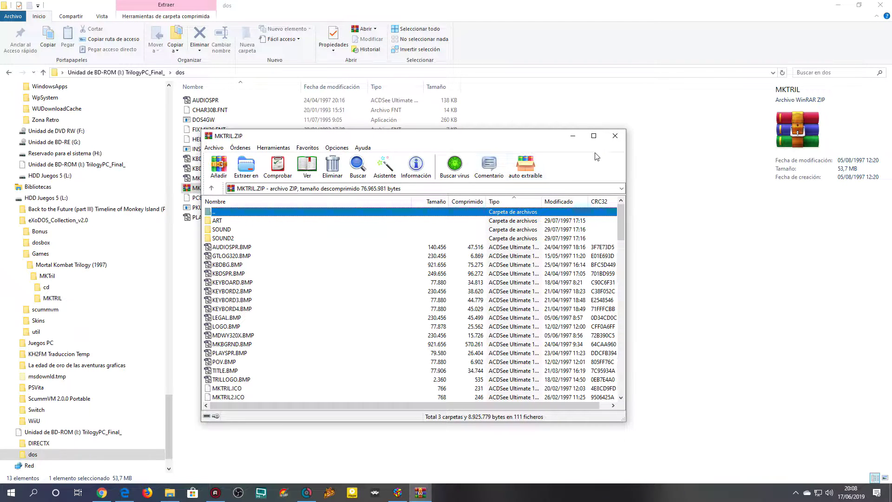
click(613, 136)
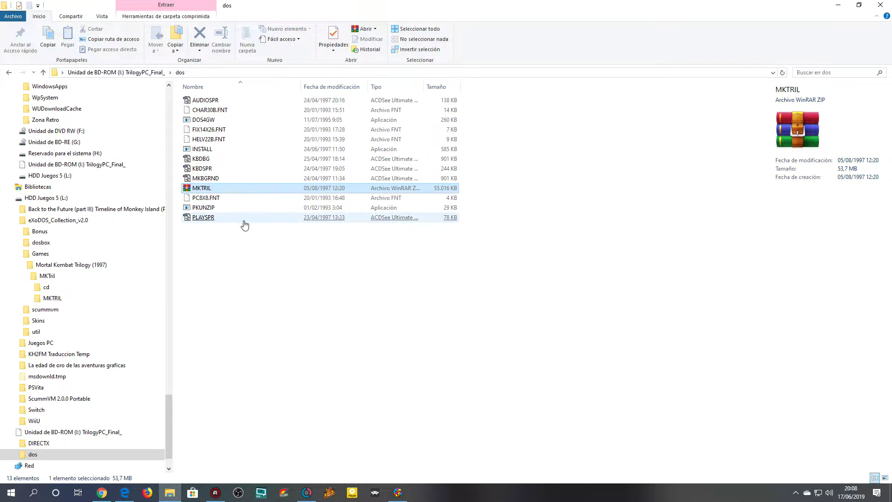
double_click(200, 189)
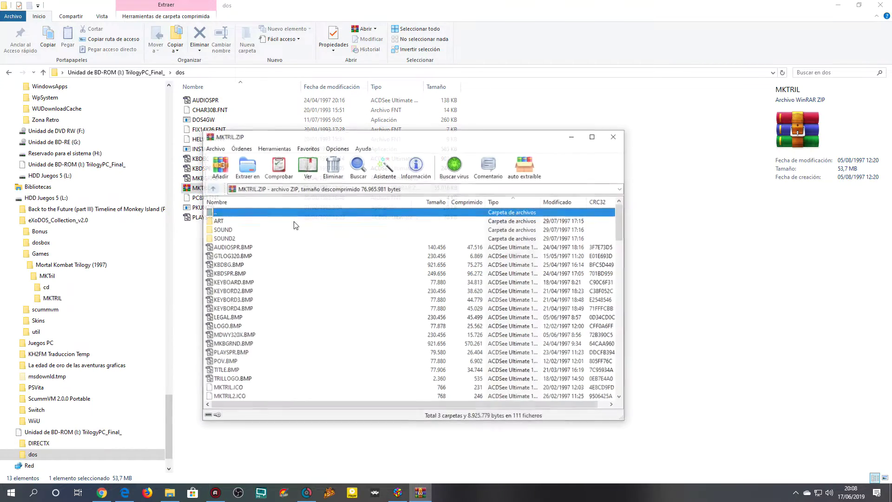
scroll(317, 288, down, 10)
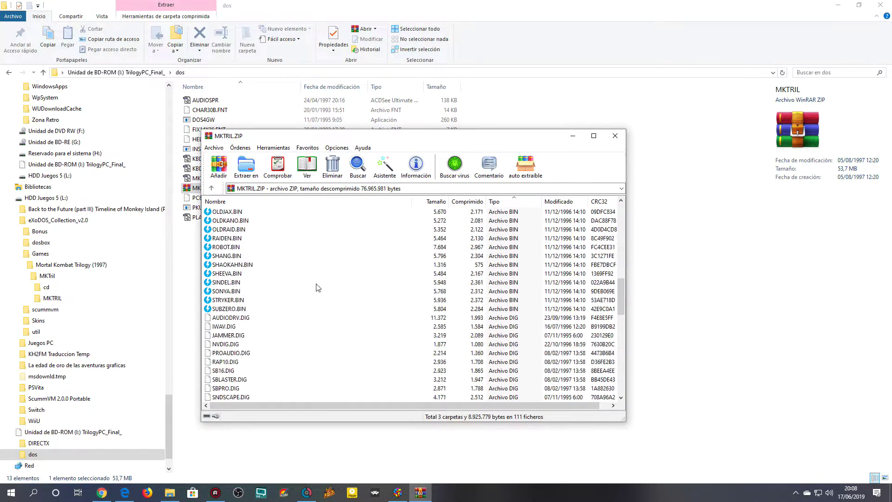
scroll(317, 288, up, 10)
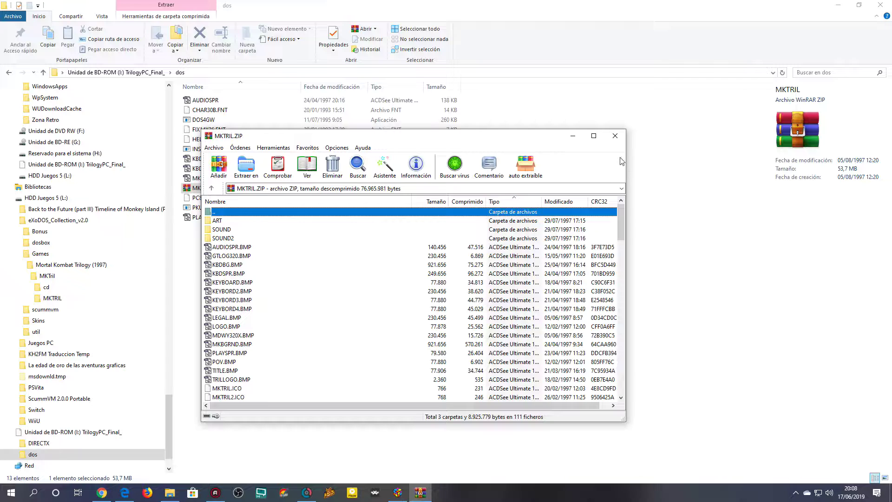
click(615, 136)
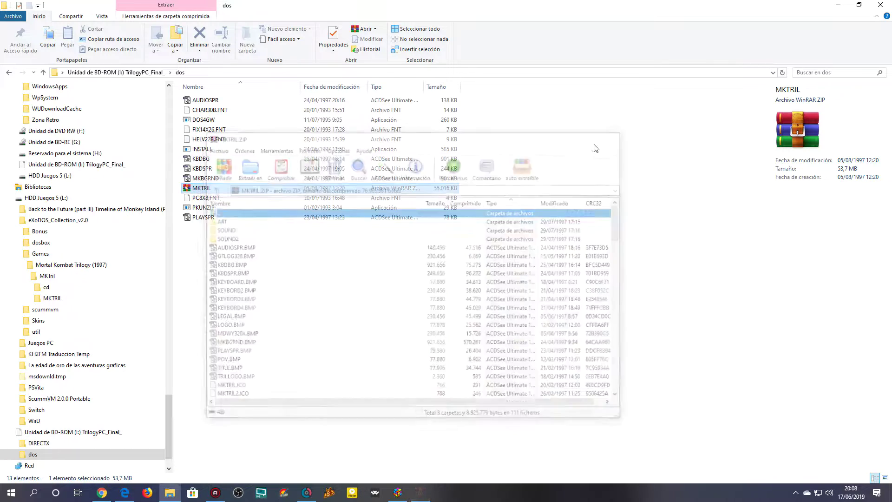
- Review the game files in the MKTRIL folder on drive L:, return to the cd folder and minimize File Explorer
click(52, 298)
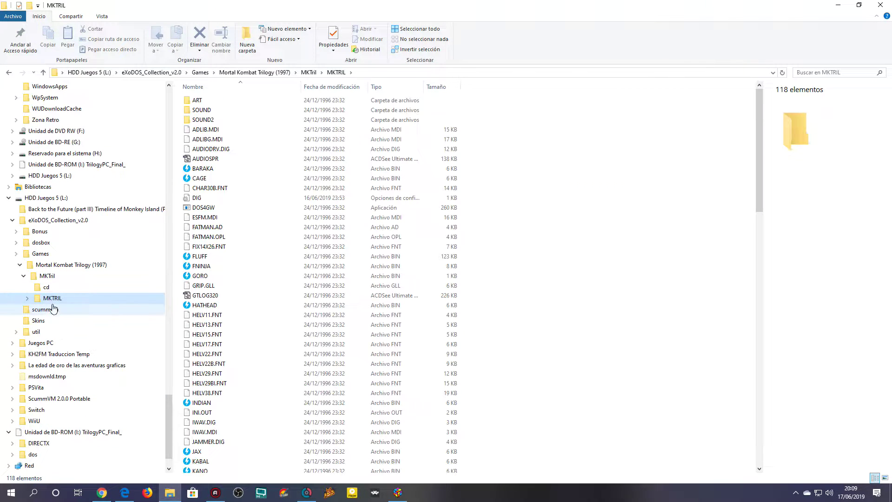
scroll(558, 195, down, 20)
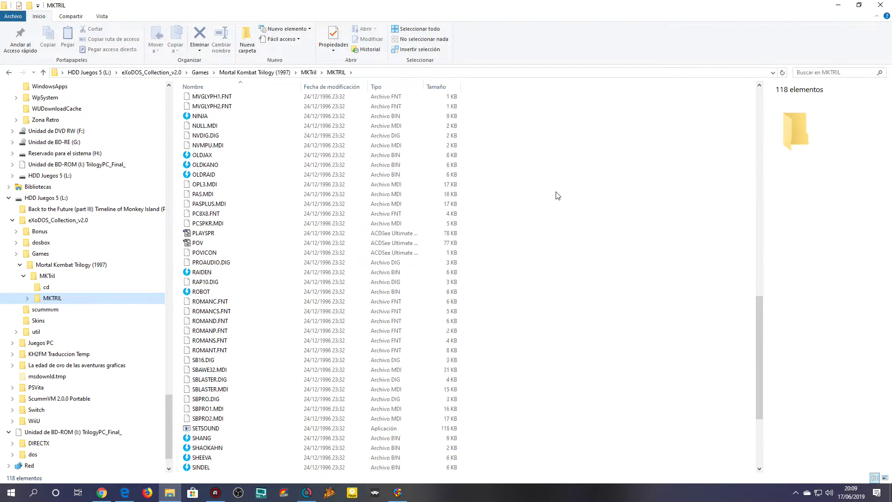
scroll(557, 195, up, 20)
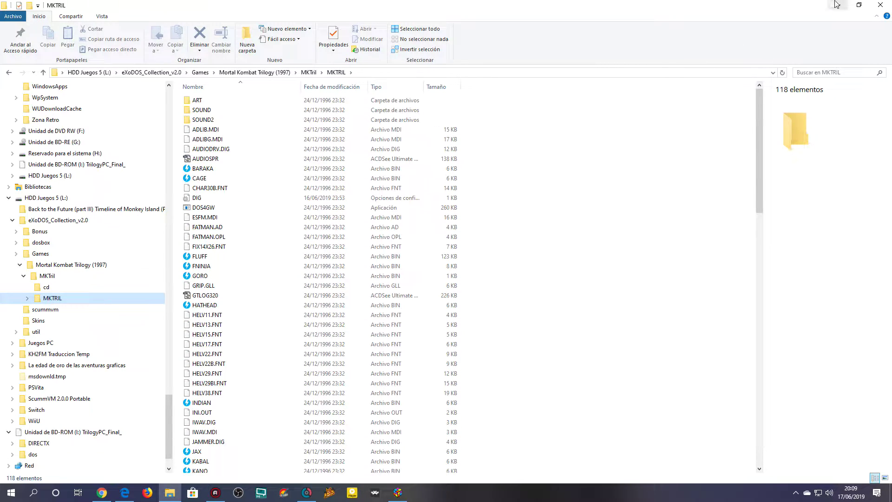
click(46, 287)
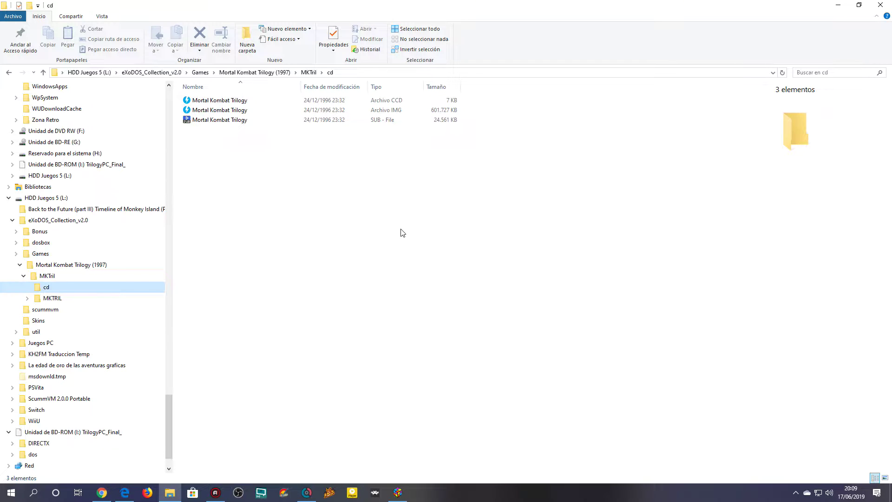
click(838, 4)
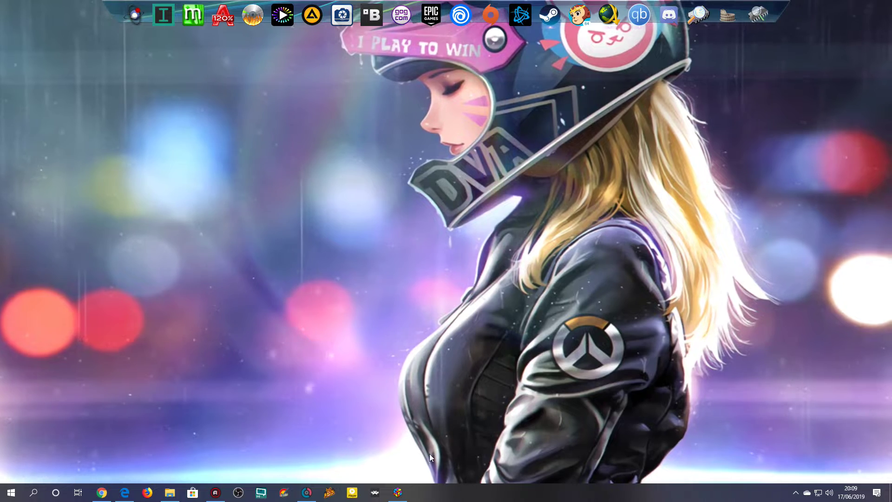
- Switch to LaunchBox and delete the Mortal Kombat Trilogy entry from the MS-DOS platform
click(398, 493)
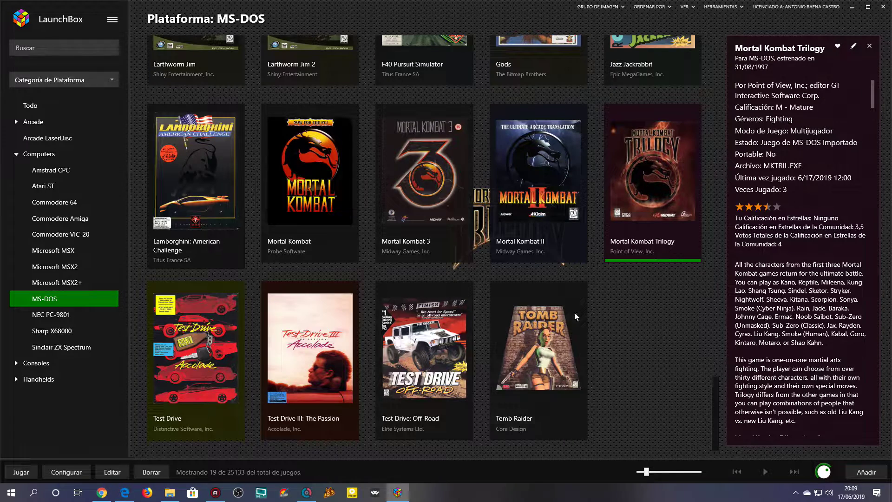
right_click(673, 194)
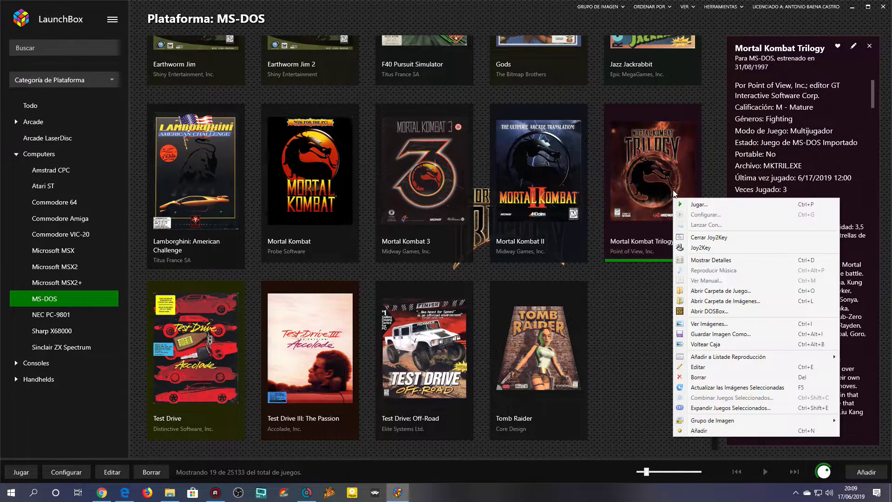
click(693, 374)
click(478, 268)
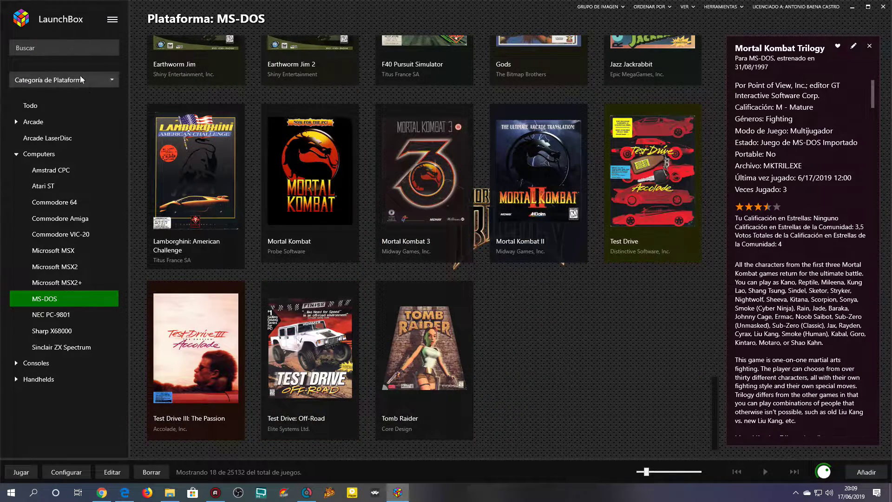
- Start the MS-DOS games import wizard and add the folder L:\eXoDOS_Collection_v2.0\Games\Mortal Kombat Trilogy (1997)
click(112, 21)
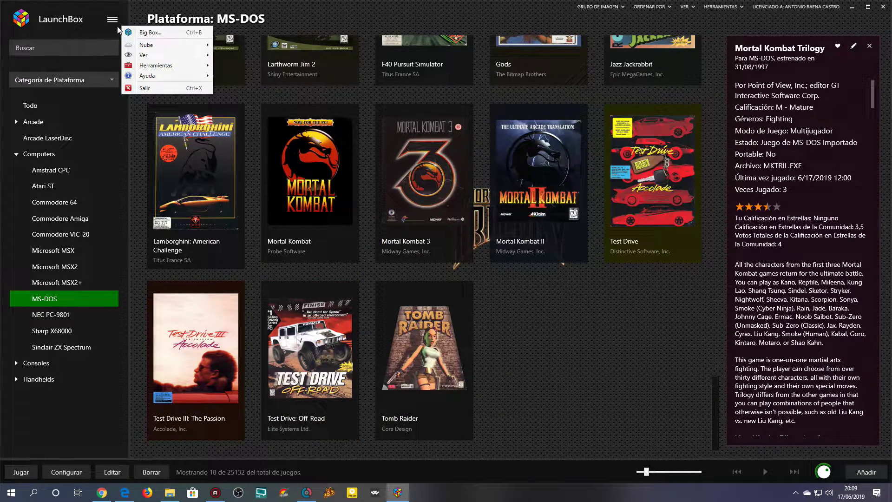
mouse_move(181, 66)
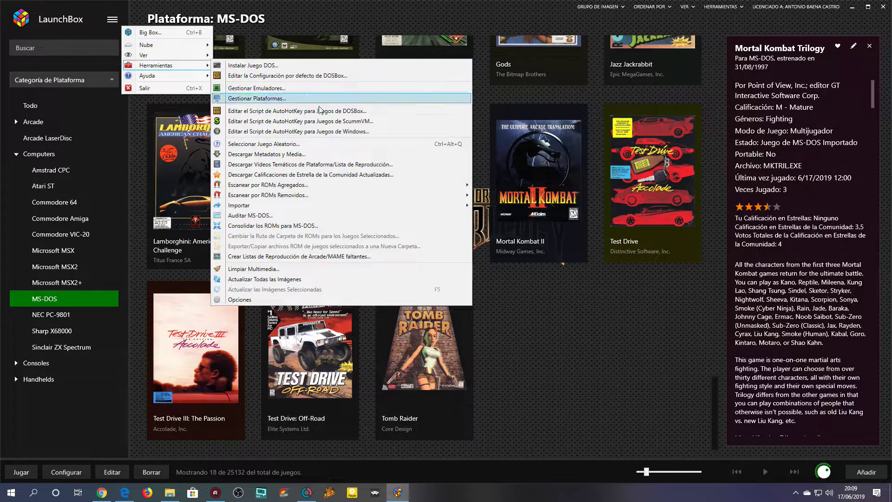
mouse_move(303, 210)
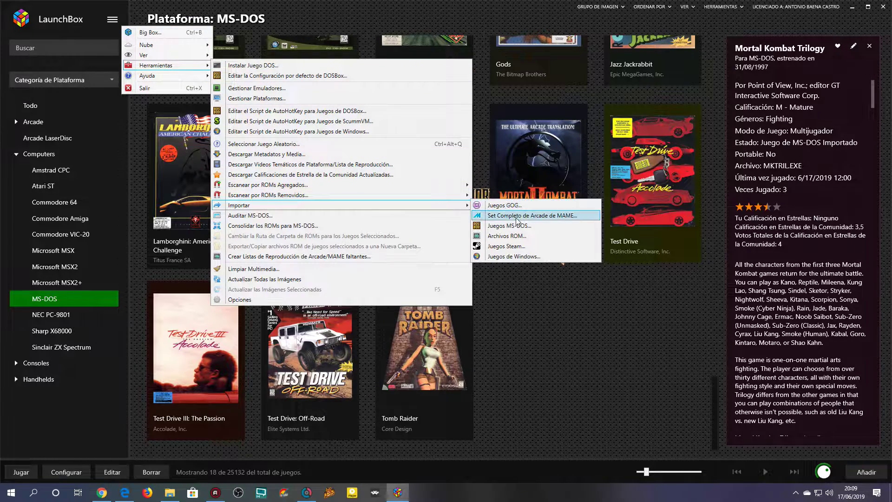
click(506, 231)
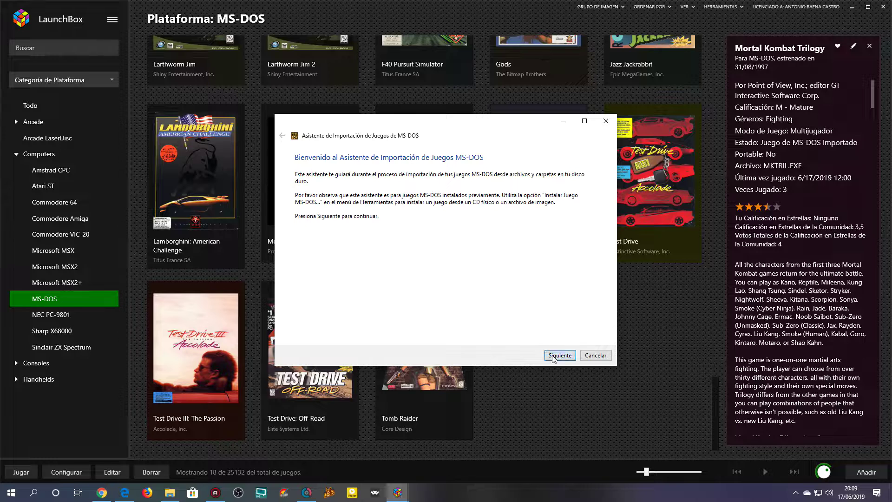
click(309, 329)
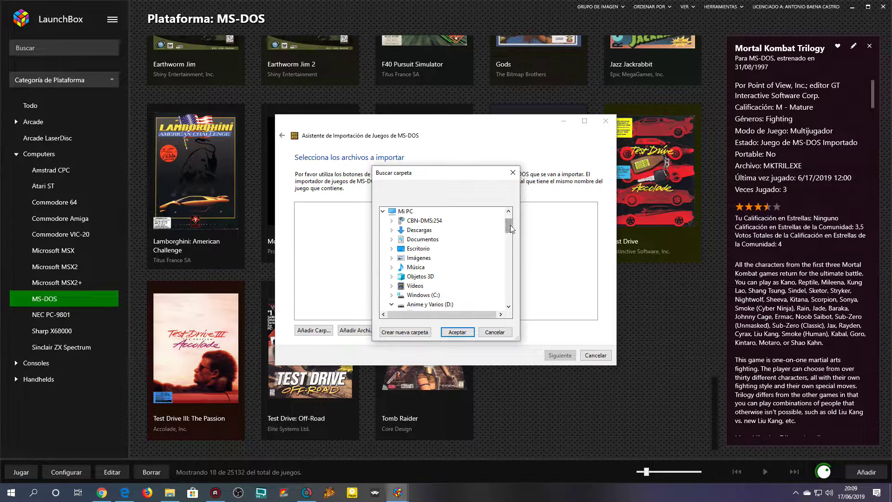
drag(509, 226, 510, 240)
double_click(428, 220)
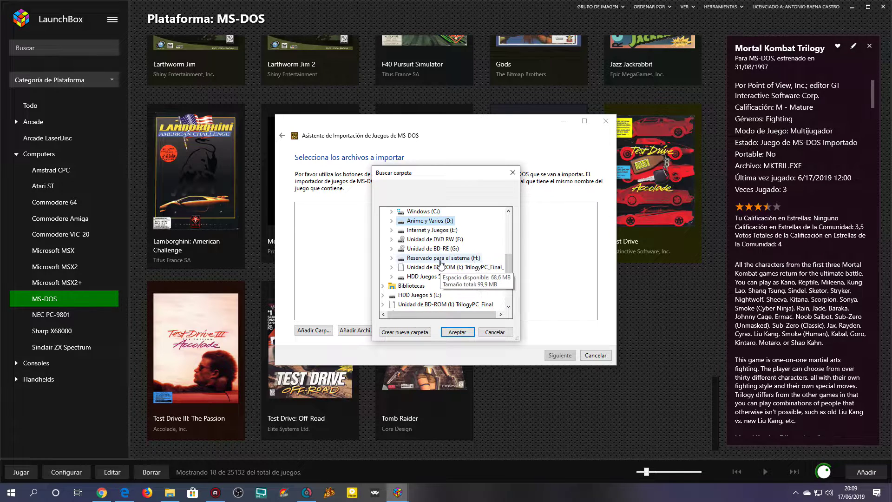
double_click(446, 277)
double_click(446, 230)
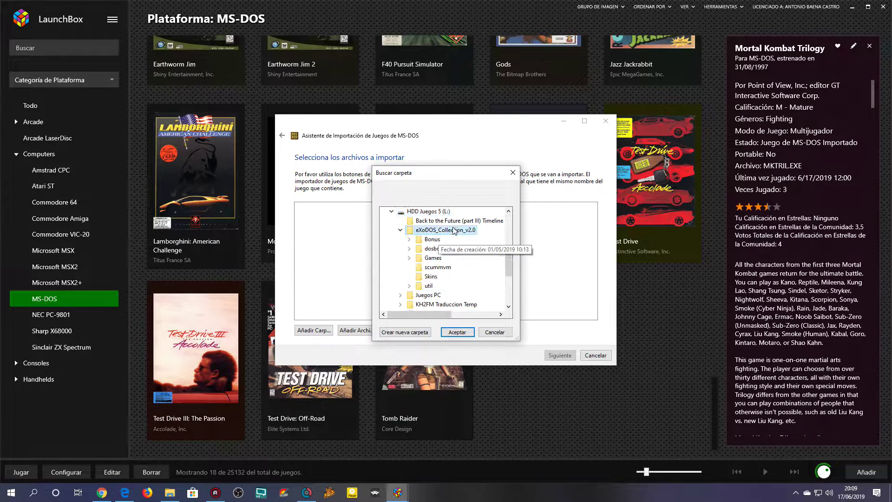
click(433, 258)
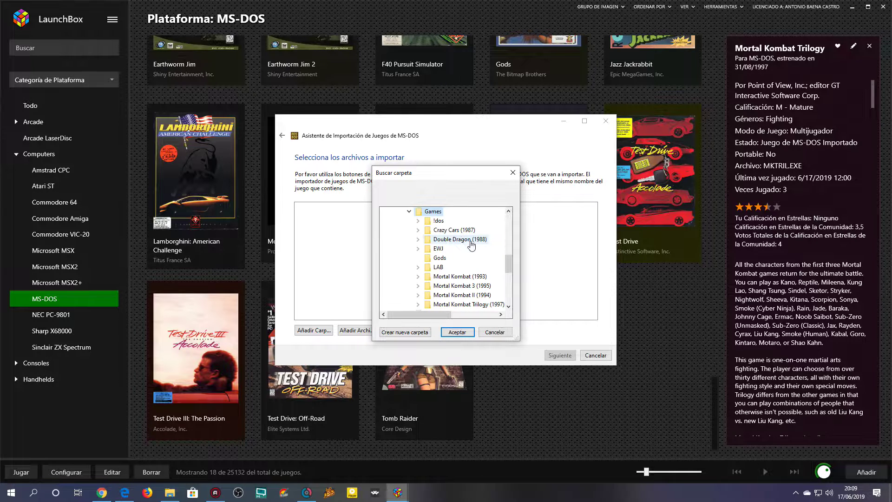
scroll(485, 288, down, 2)
click(470, 248)
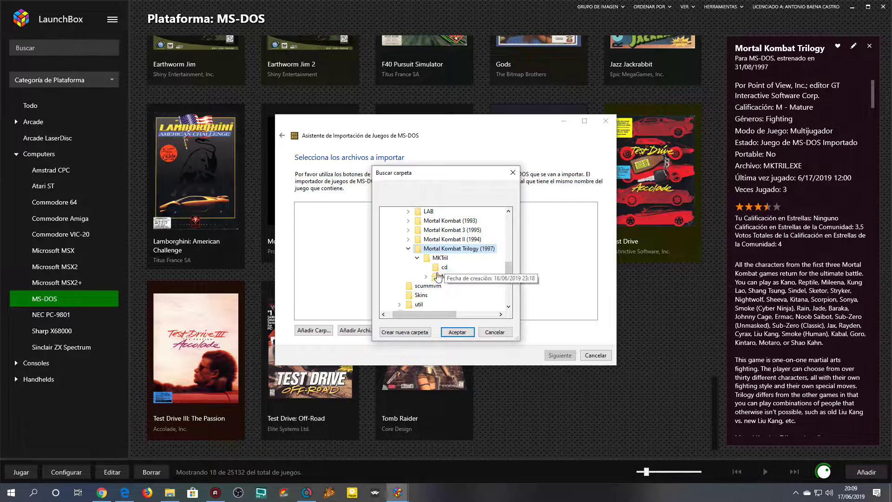
click(459, 332)
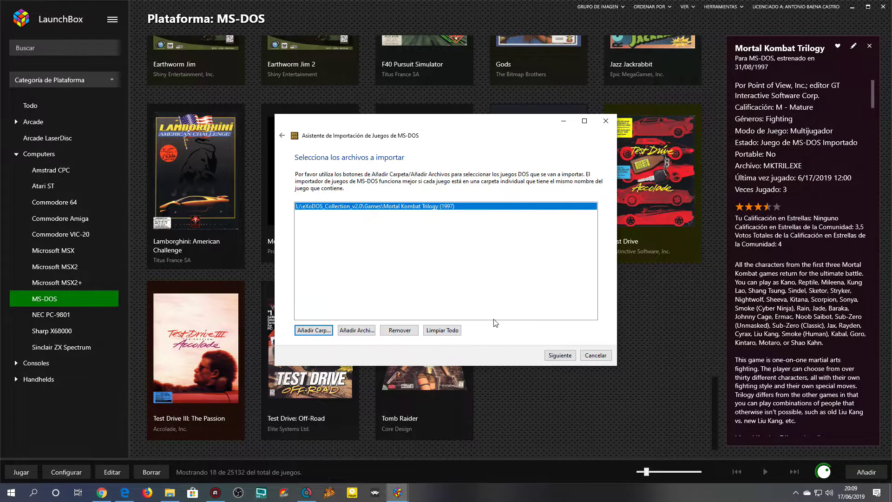
- Import Mortal Kombat Trilogy with LaunchBox database metadata, the preselected EmuMovies media and the default custom options, and select the imported game
click(560, 356)
click(373, 260)
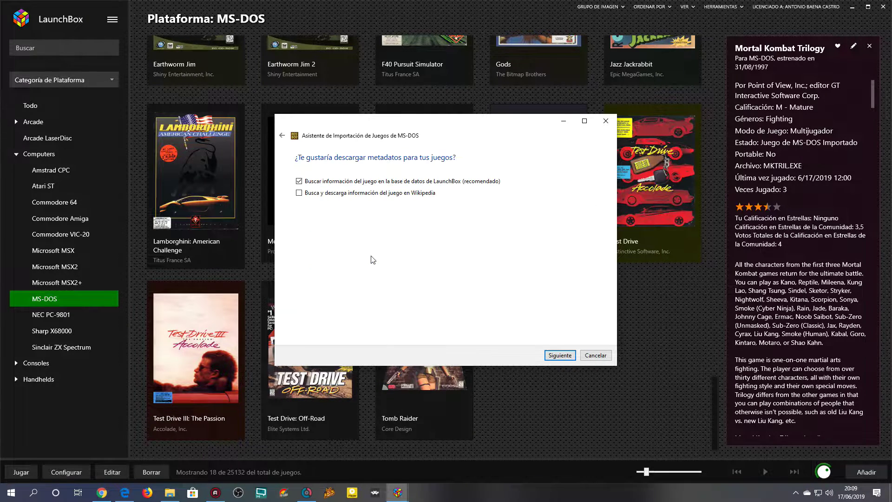
click(560, 356)
click(560, 356)
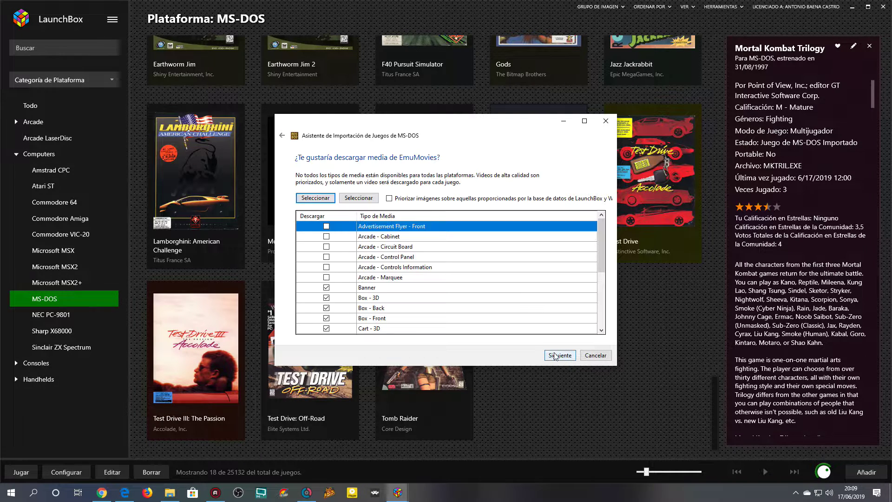
click(559, 357)
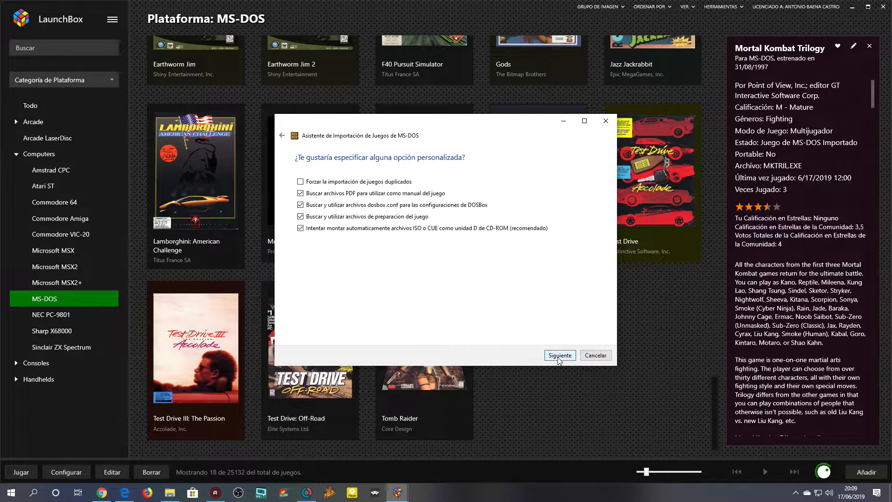
click(560, 356)
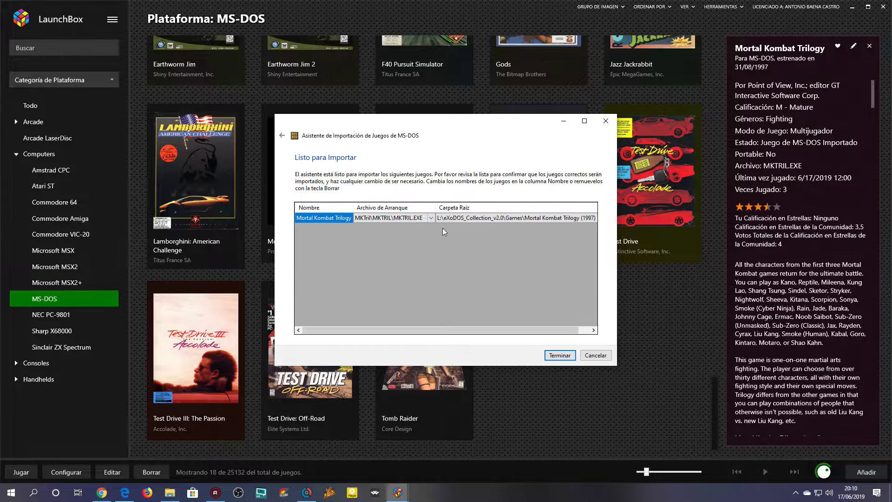
click(560, 355)
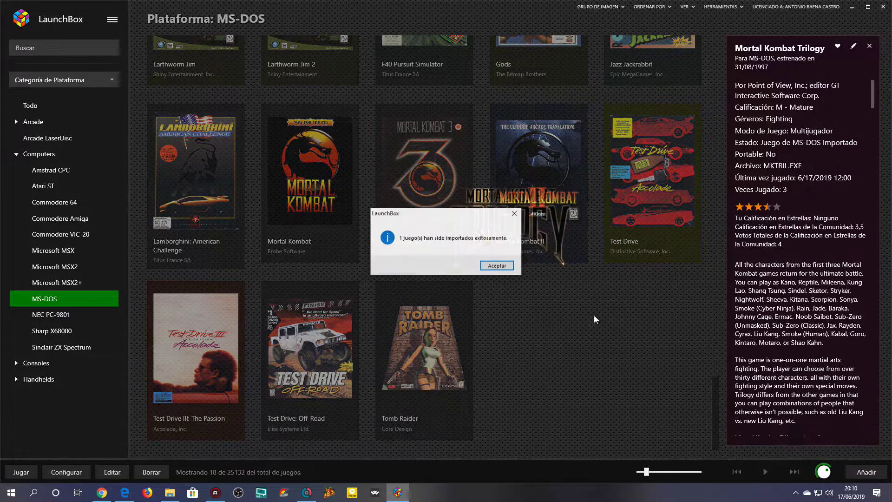
click(491, 266)
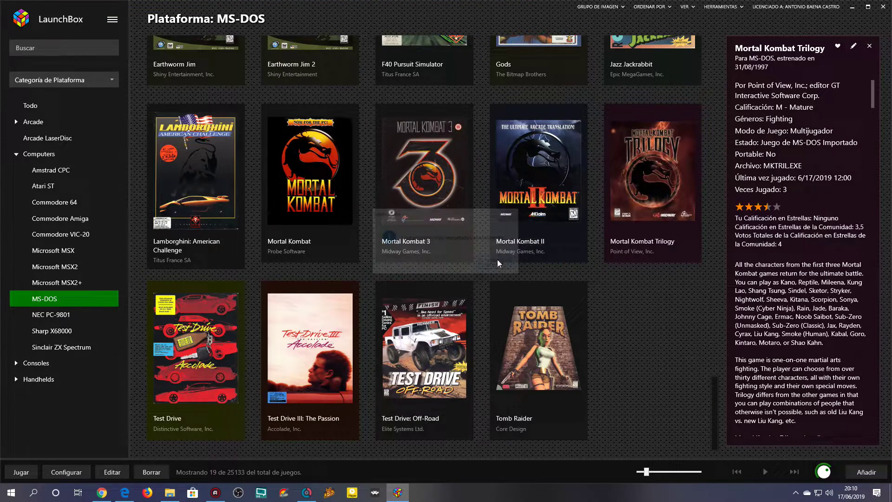
click(666, 167)
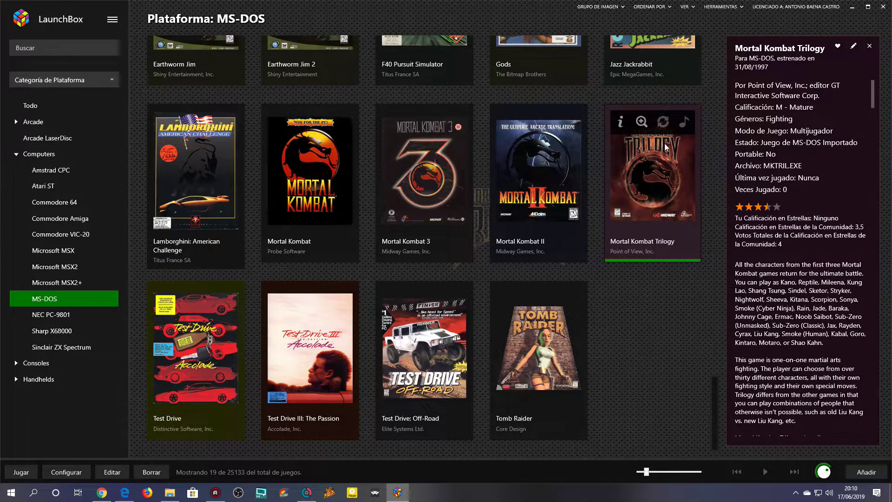
- Open the default DOSBox configuration and review its video, audio, system and input settings
click(112, 19)
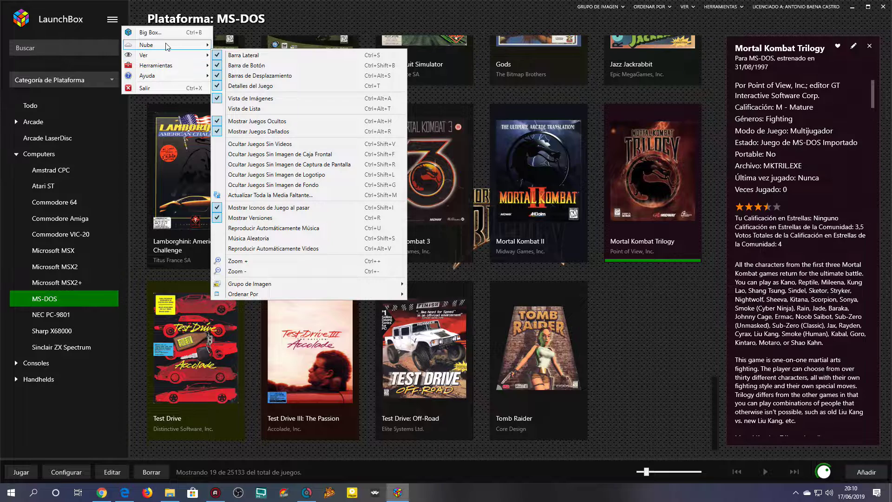
mouse_move(158, 65)
click(274, 75)
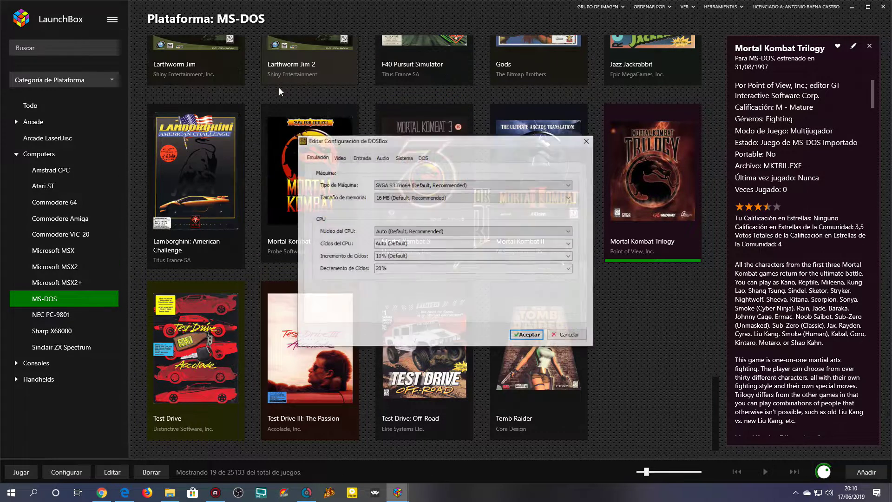
click(338, 159)
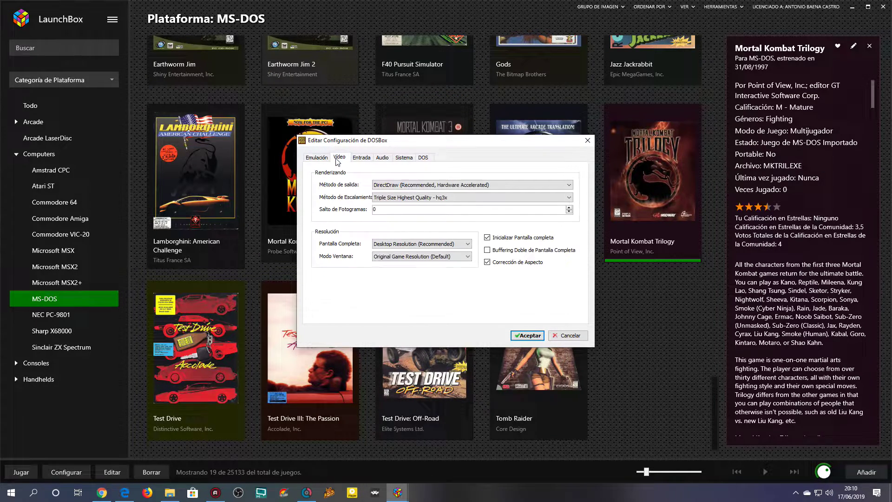
click(382, 158)
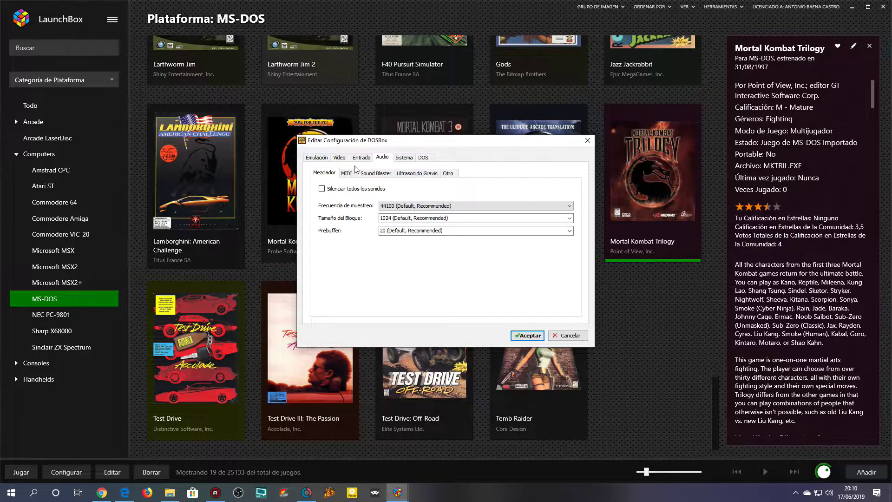
click(405, 159)
click(362, 157)
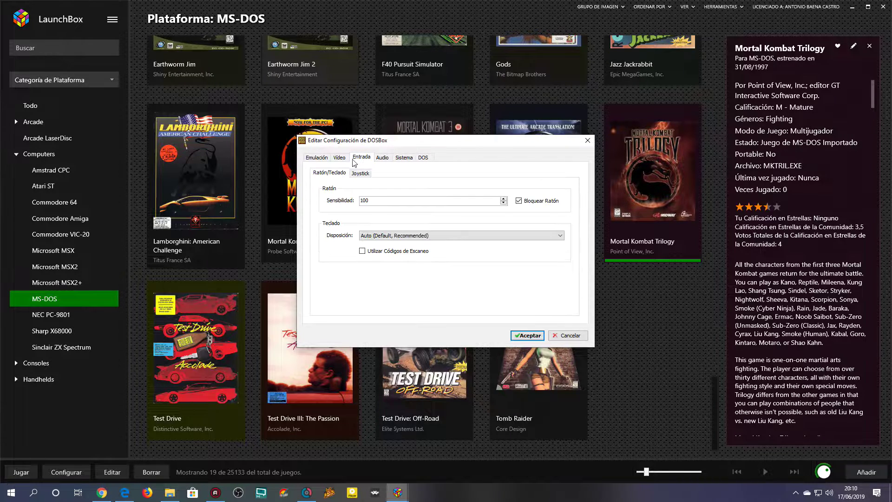
- Set the joystick type to None in the default DOSBox configuration
click(361, 172)
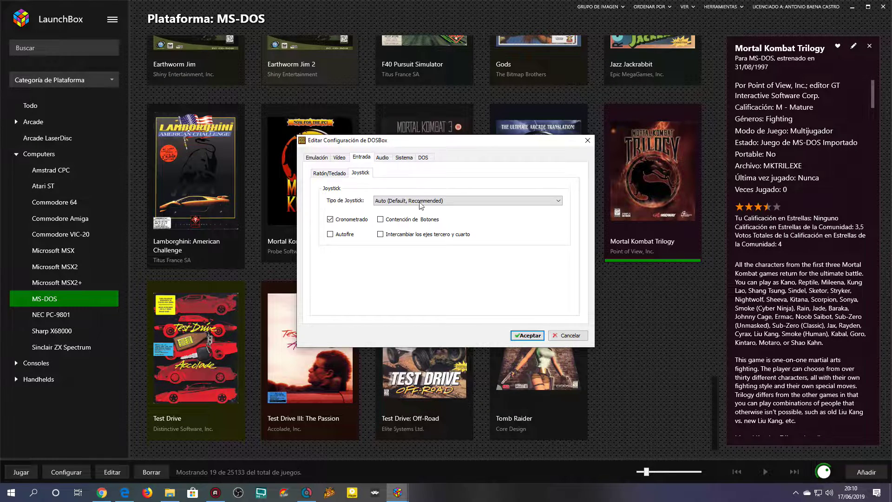
click(394, 200)
click(392, 216)
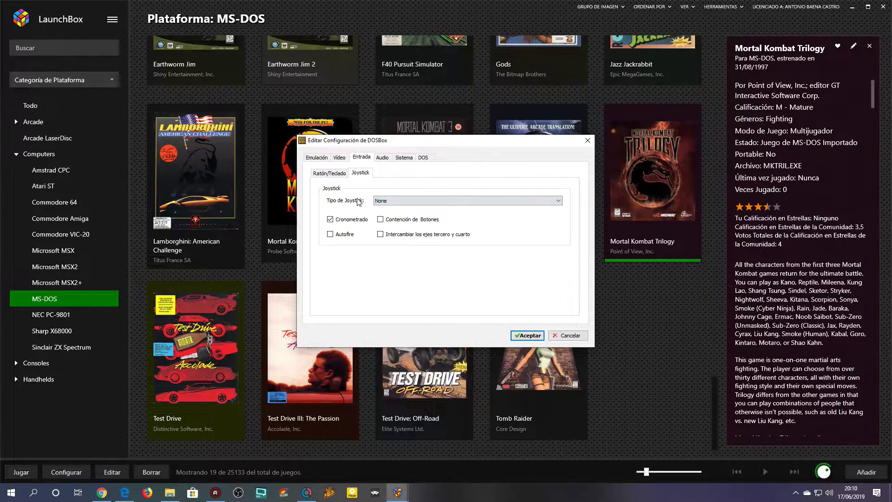
- Try the Thrustmaster joystick type with Cronometrado disabled, and restore the type None with Cronometrado enabled
click(404, 200)
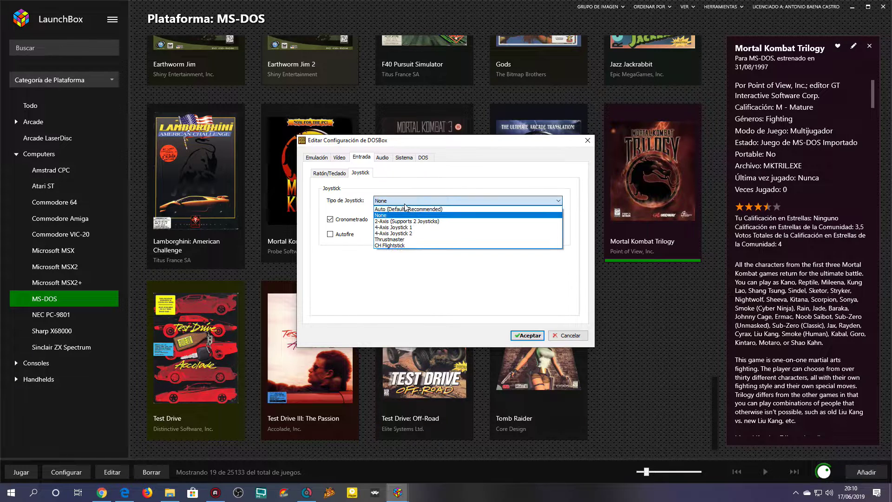
click(393, 239)
click(331, 220)
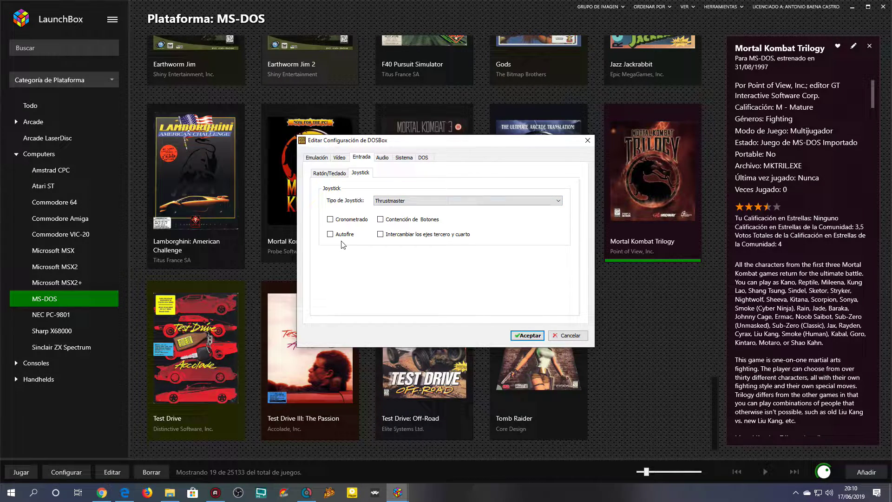
click(418, 205)
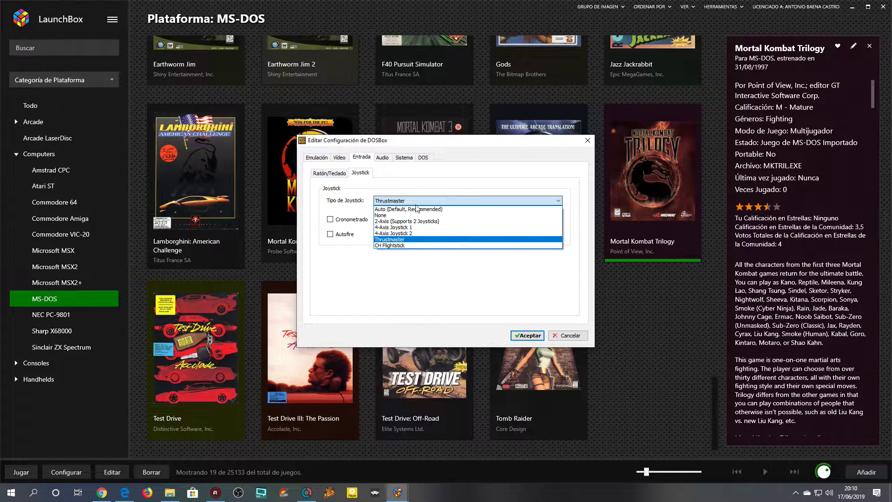
click(395, 215)
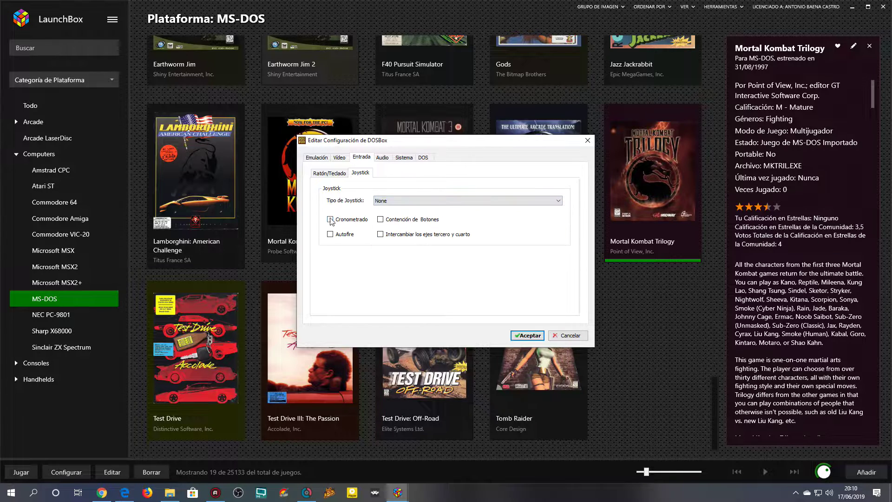
click(331, 219)
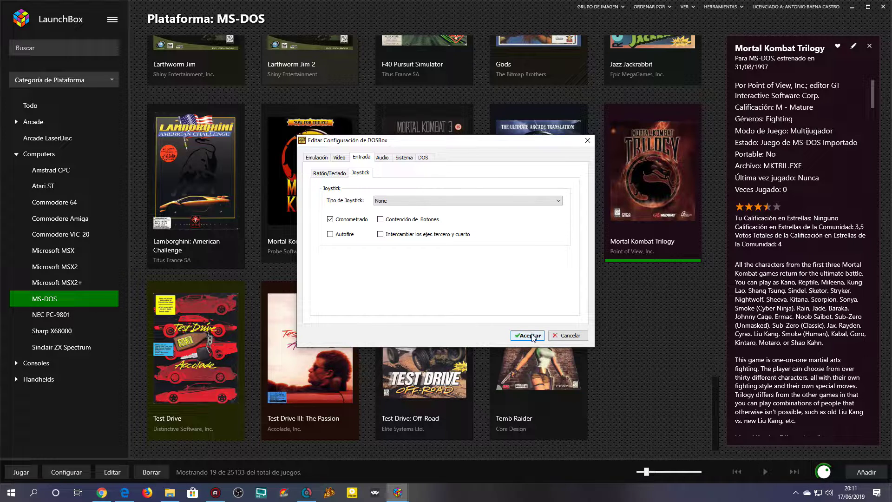
- Review the emulation settings and the available video output methods, and save the default DOSBox configuration
click(317, 158)
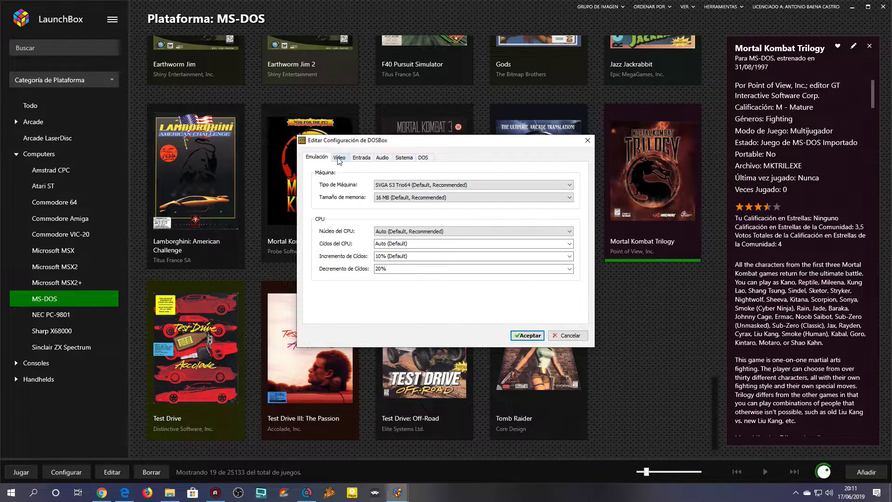
click(339, 158)
click(397, 185)
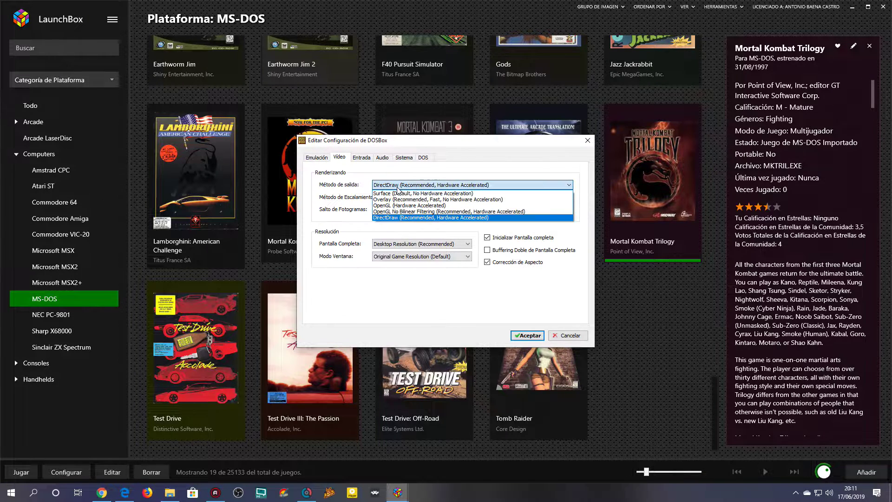
click(399, 186)
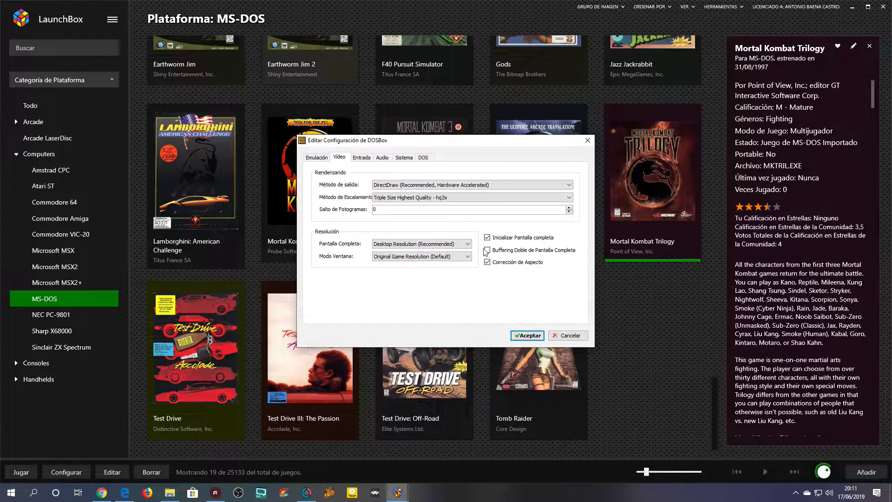
click(533, 335)
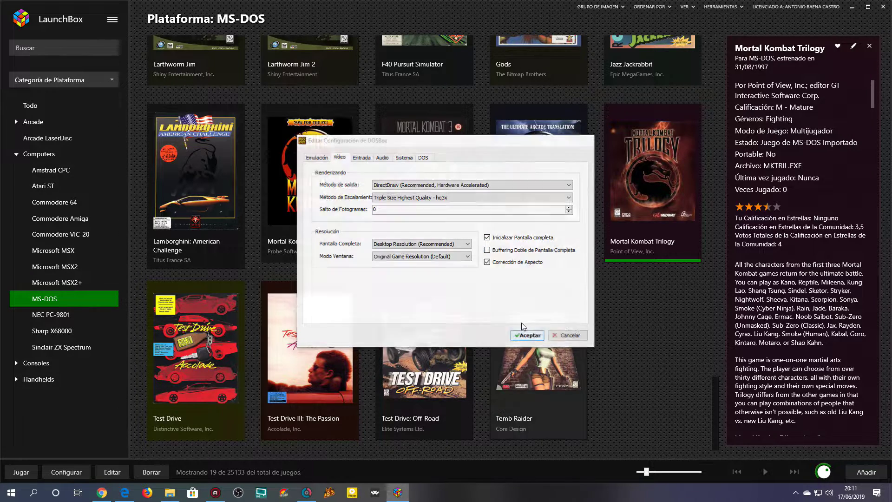
- Open the Mortal Kombat Trilogy entry for editing and show its DOSBox settings
right_click(658, 182)
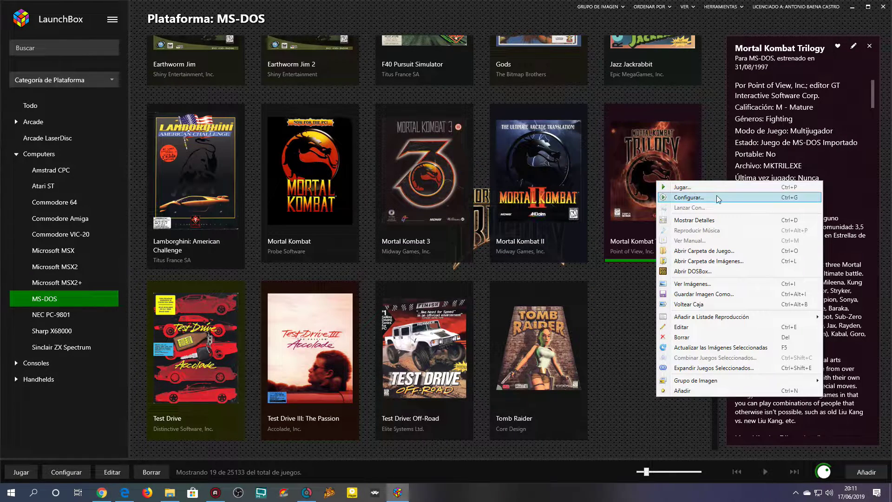
click(704, 328)
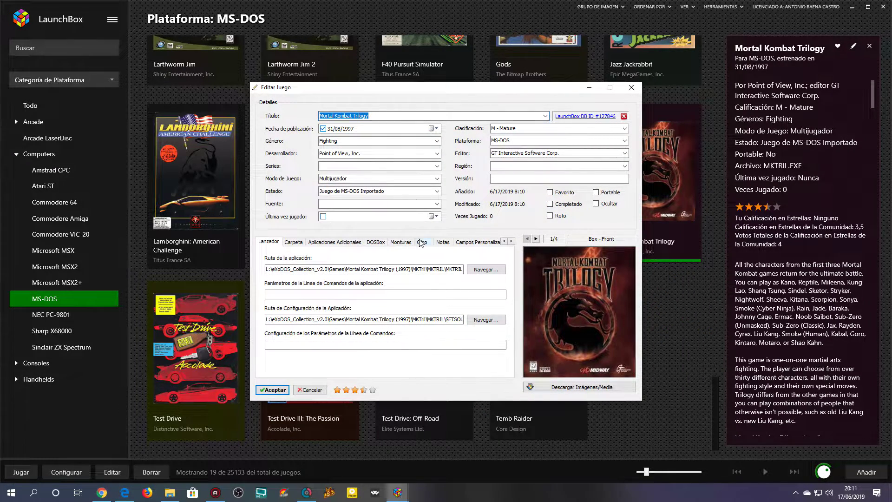
click(377, 242)
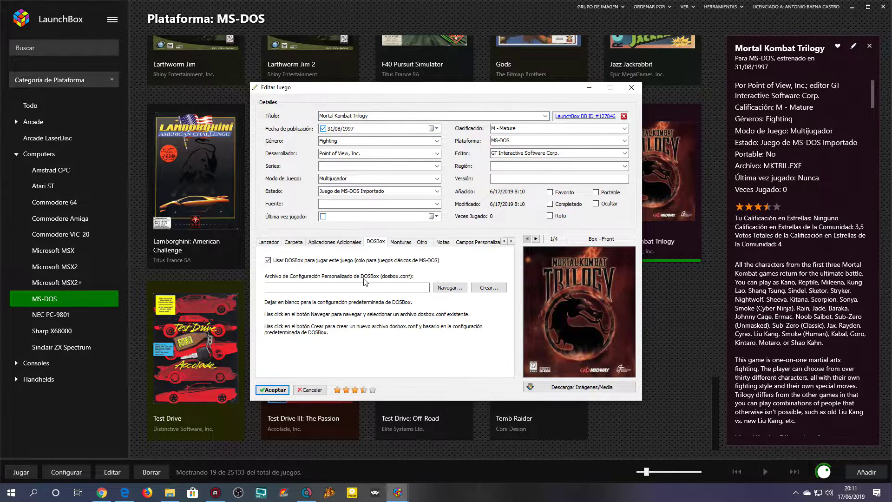
click(488, 290)
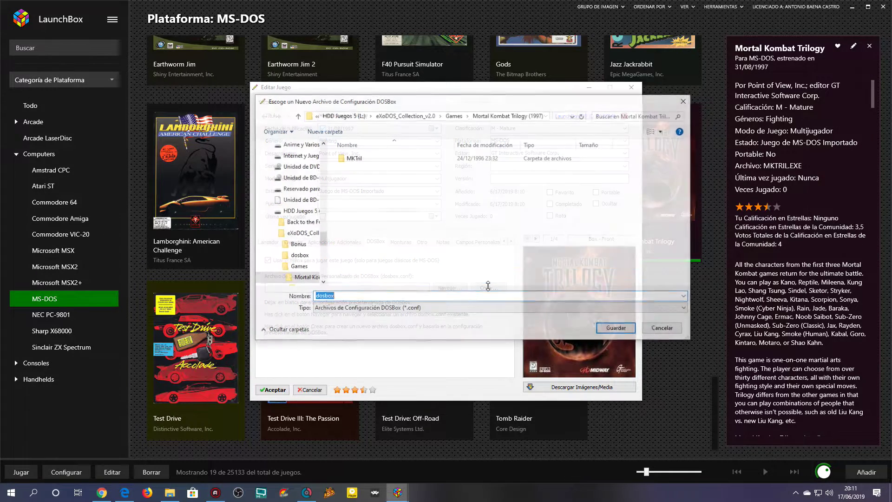
double_click(368, 160)
double_click(355, 168)
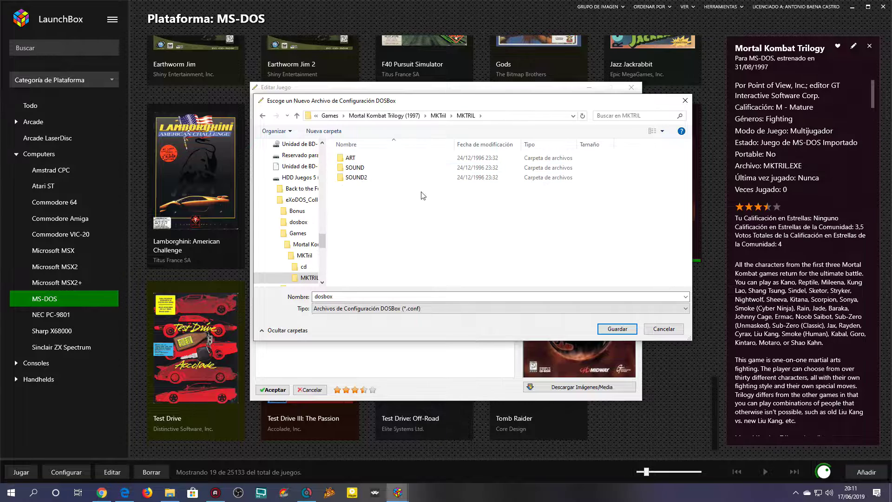
click(663, 329)
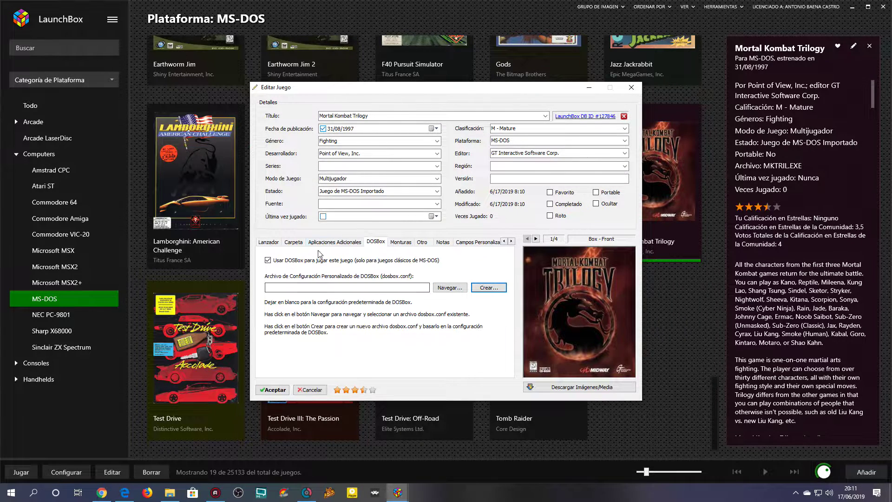
- Examine the application path and the configuration application path in the game's launcher settings
click(267, 244)
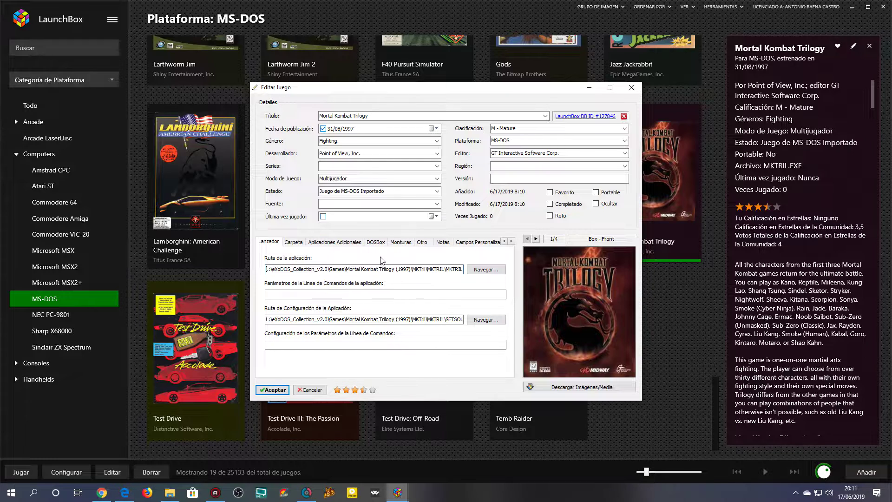
drag(428, 269, 497, 275)
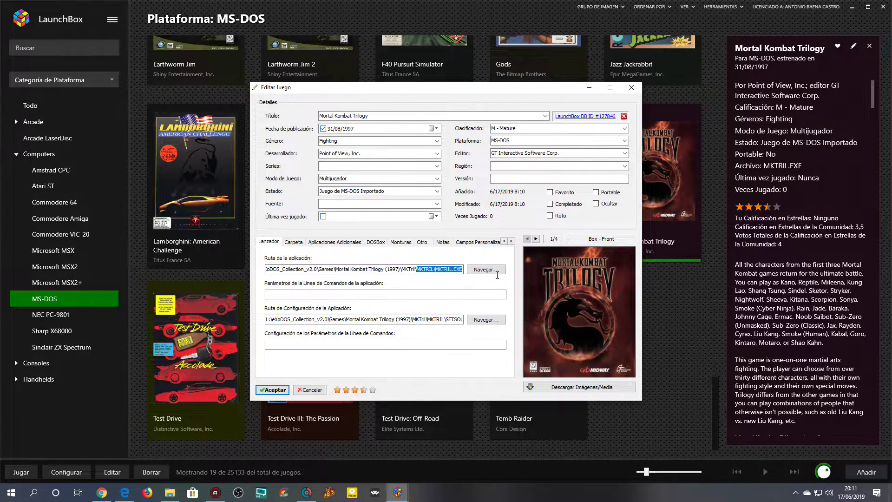
click(436, 271)
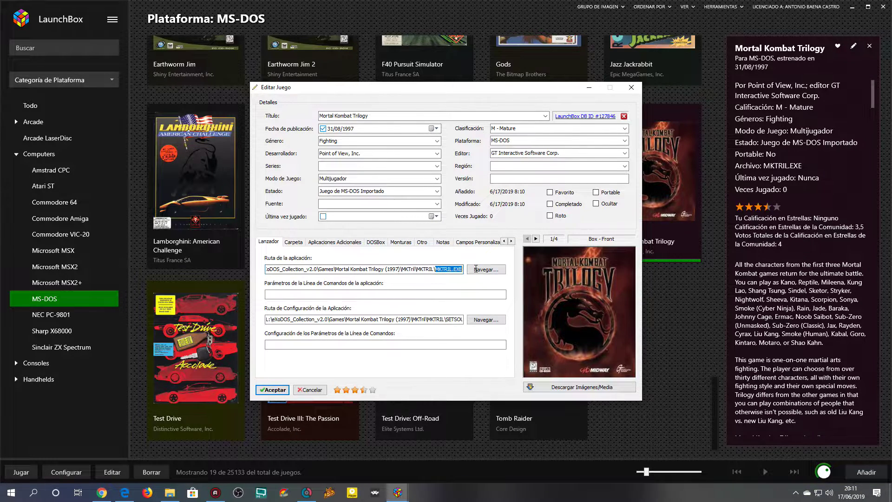
drag(446, 320, 483, 316)
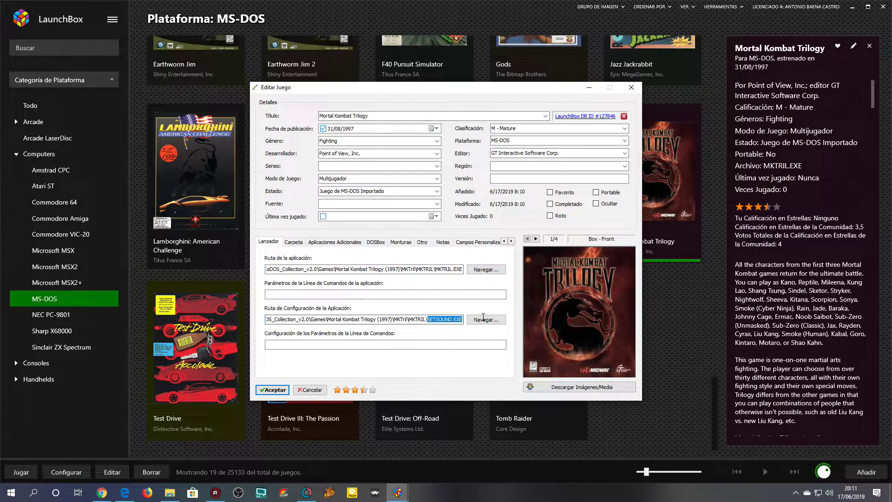
click(446, 321)
- Start an additional application named J2K for the game, with JoyToKey.exe from the LaunchBox JoyToKey_en folder as its path
click(350, 240)
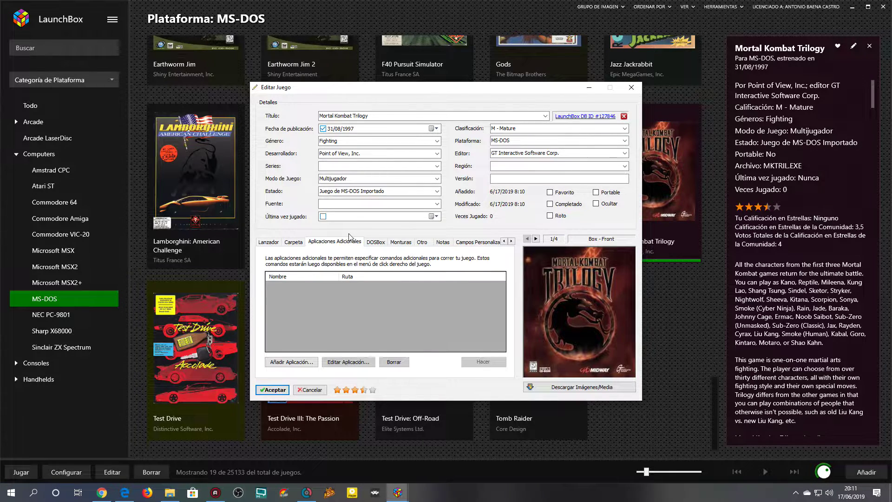
click(290, 362)
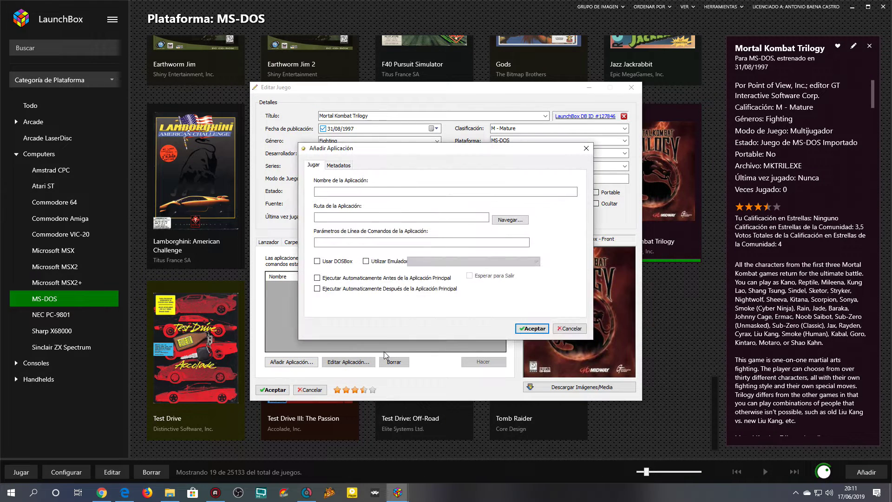
click(432, 192)
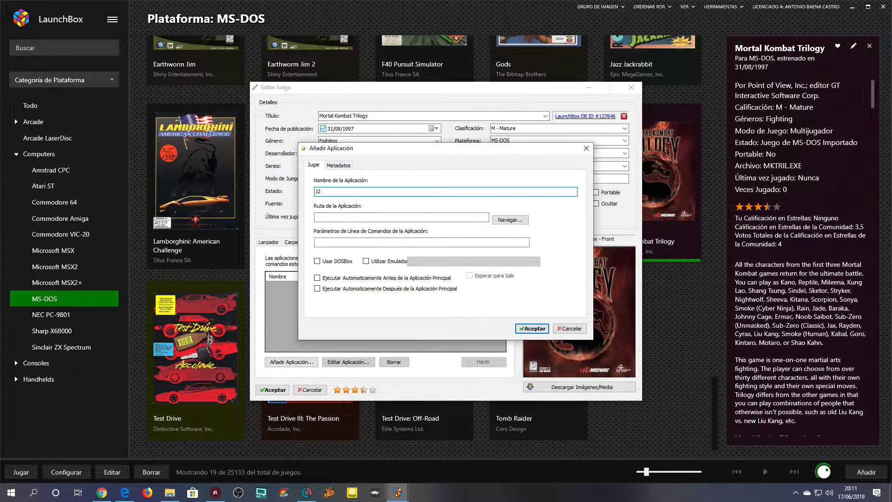
click(509, 220)
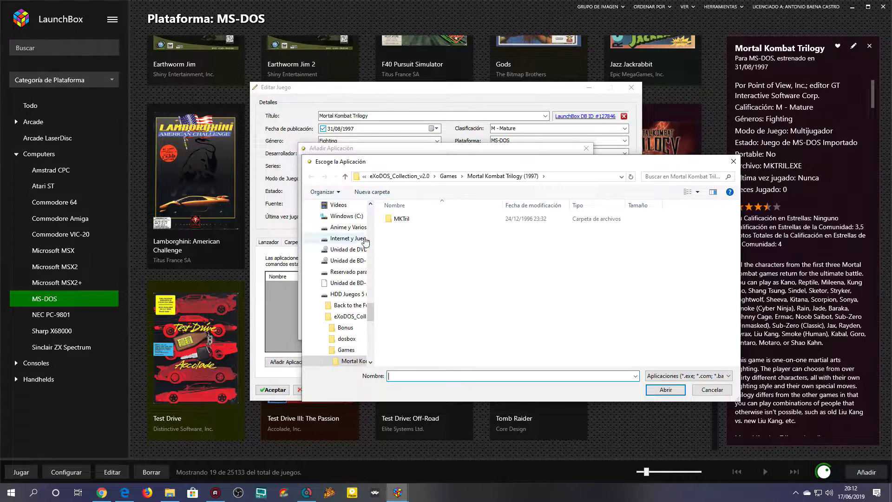
click(351, 227)
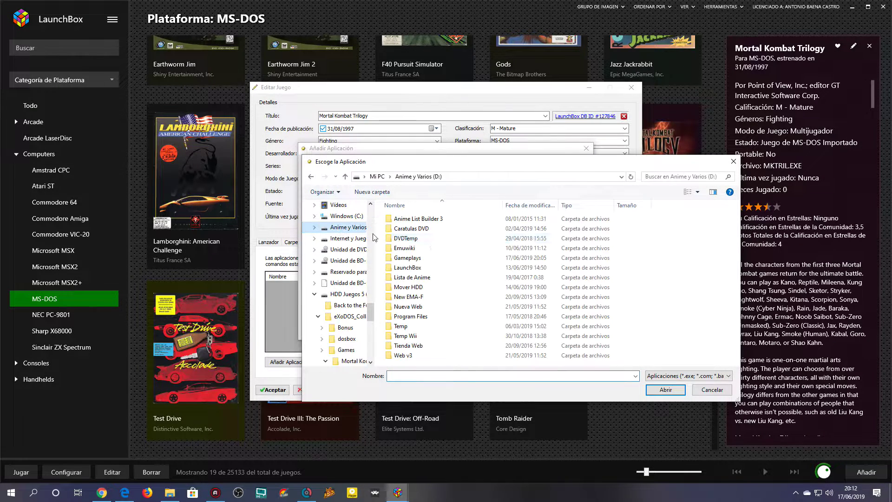
click(420, 271)
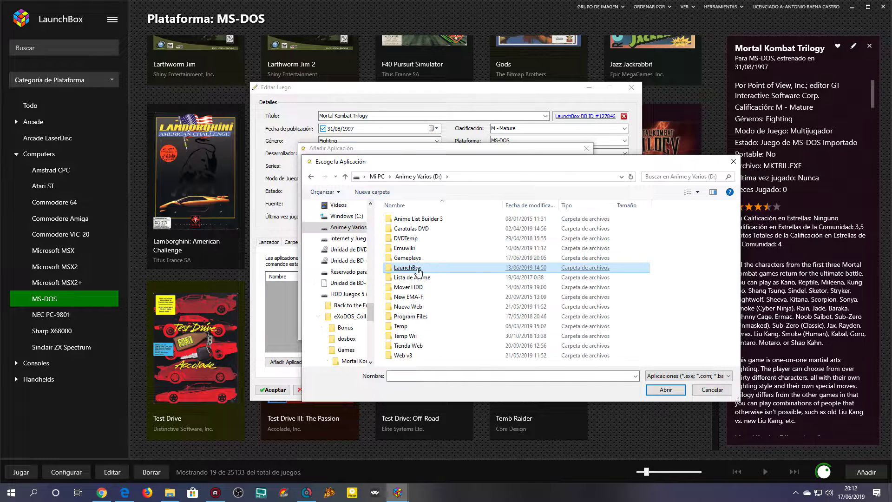
double_click(411, 268)
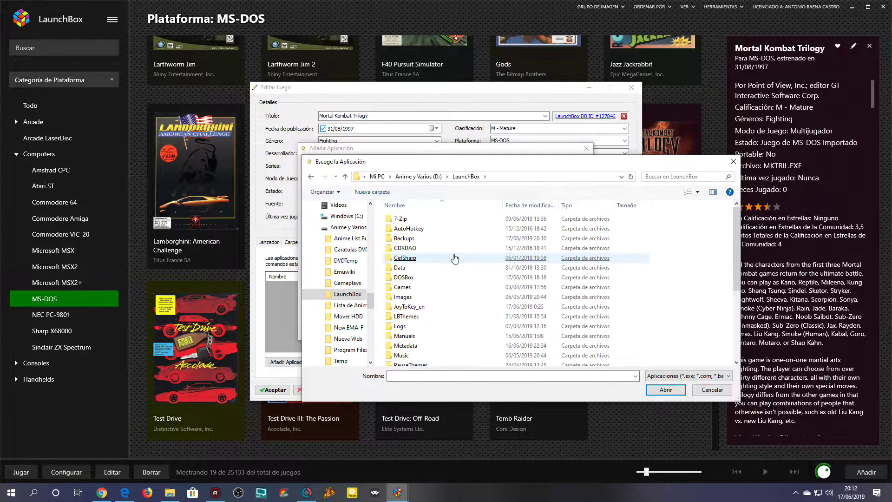
double_click(446, 306)
click(403, 229)
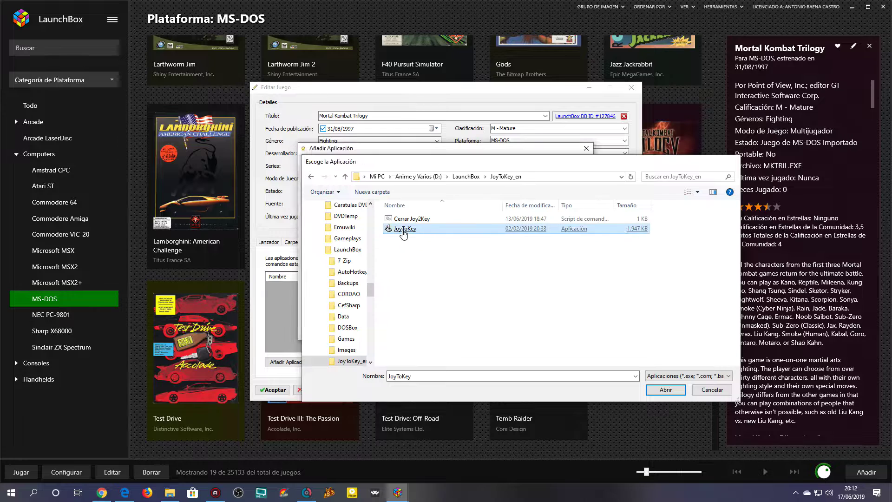
double_click(403, 230)
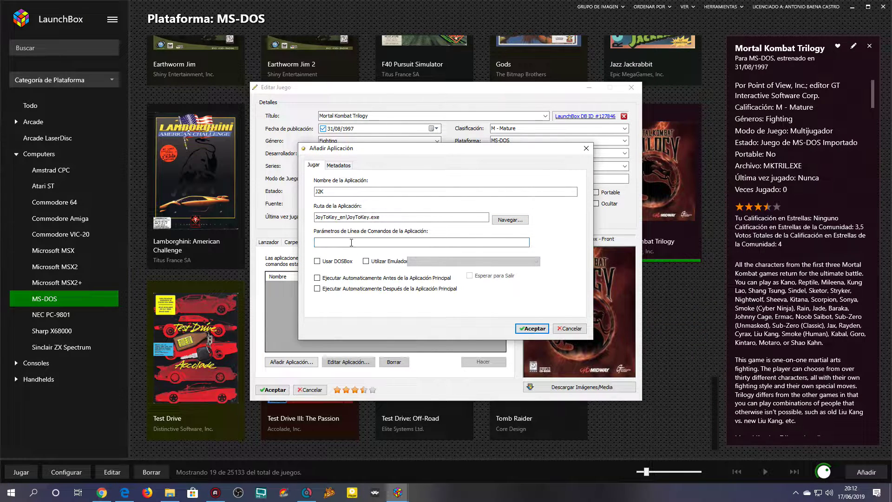
- Give J2K the command-line parameter MKT, make it run automatically before the main application, and accept it
text(MKT)
click(318, 278)
click(532, 329)
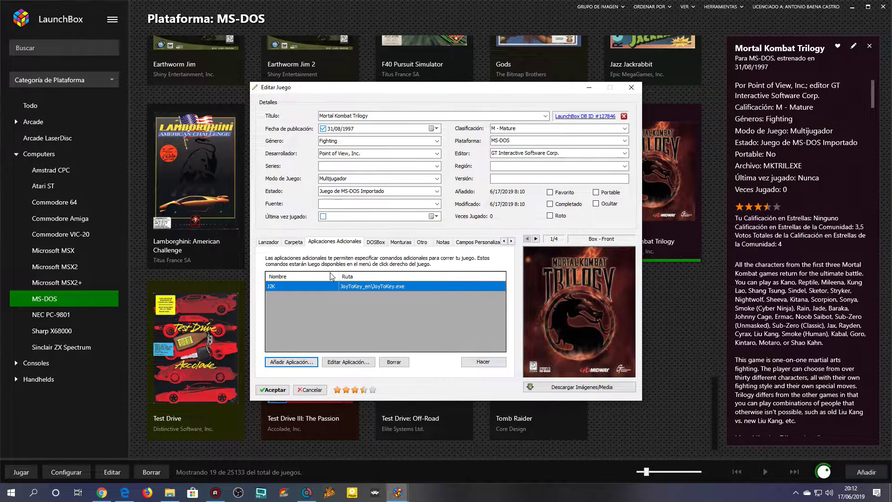
- Start a second additional application named Cerrar J2K, with the script Cerrar Joy2Key.cmd from the JoyToKey_en folder as its path
click(296, 358)
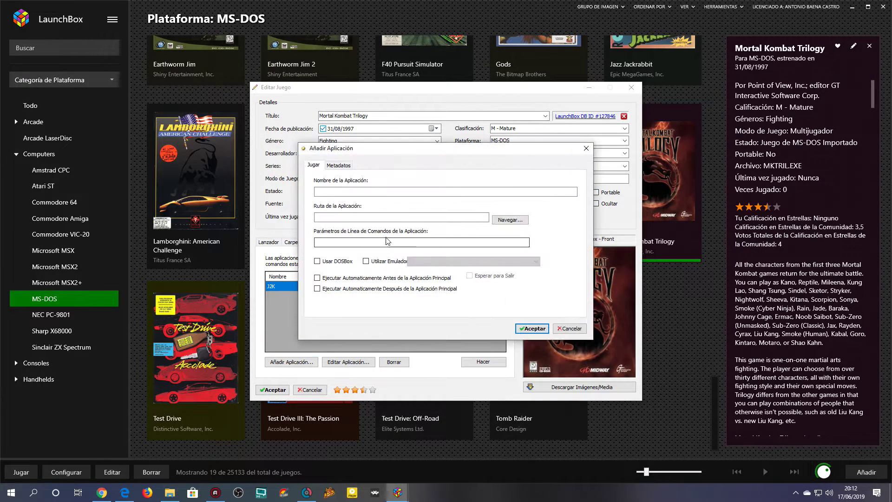
click(347, 192)
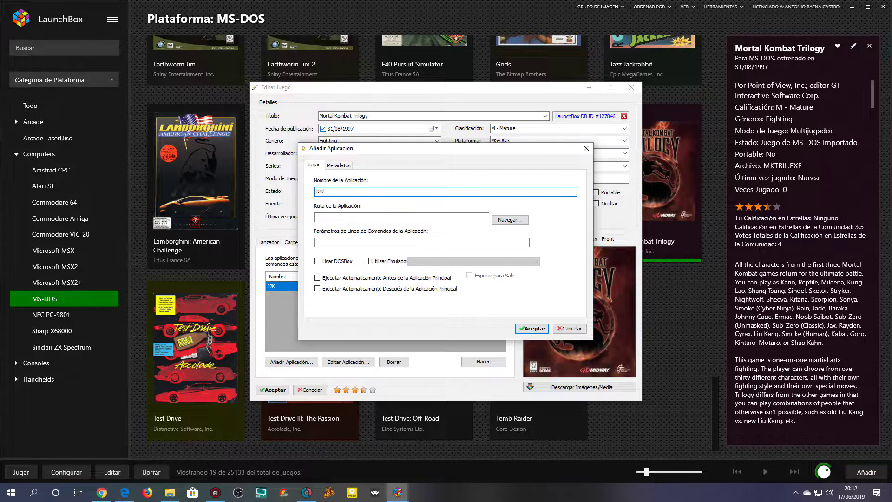
text(Cerrar)
click(499, 219)
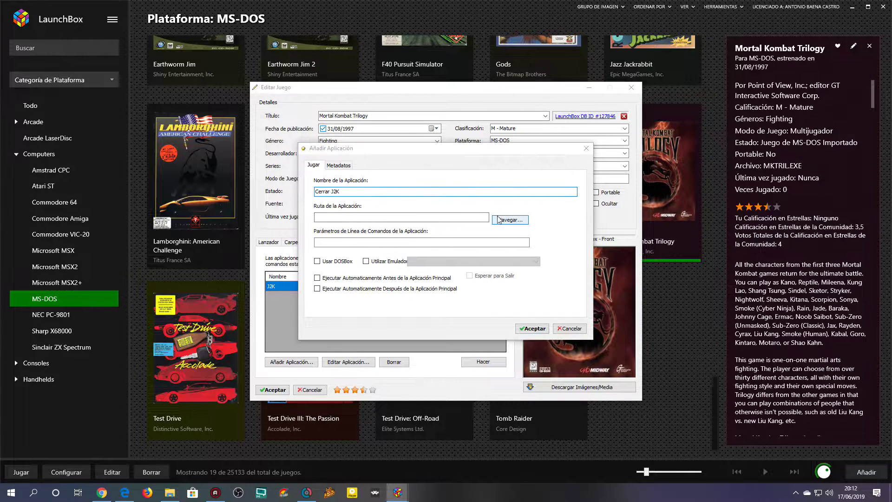
click(345, 238)
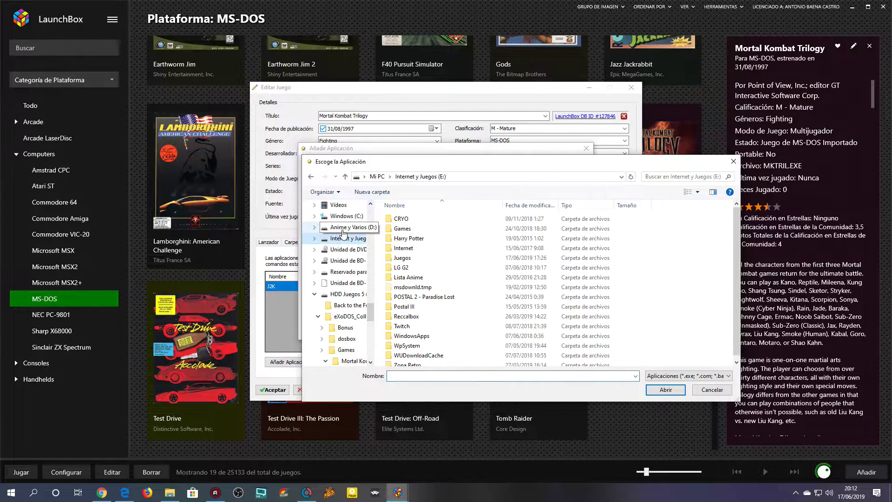
click(343, 229)
double_click(409, 267)
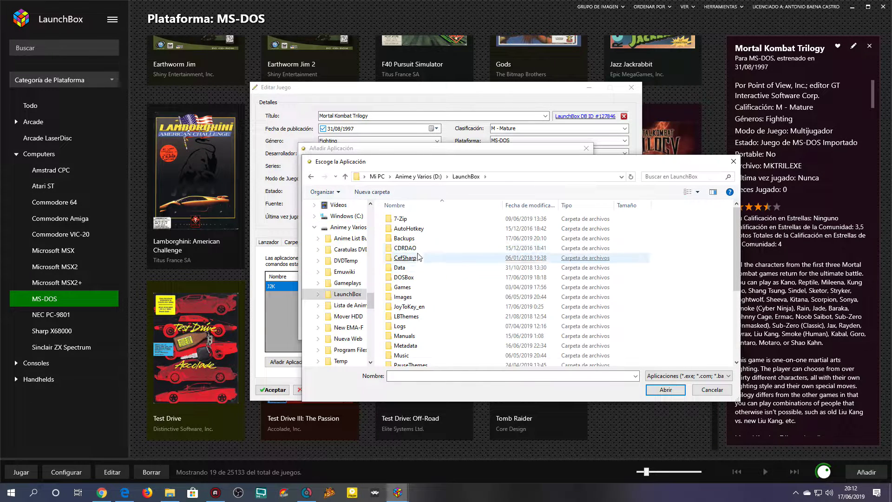
double_click(405, 307)
click(408, 220)
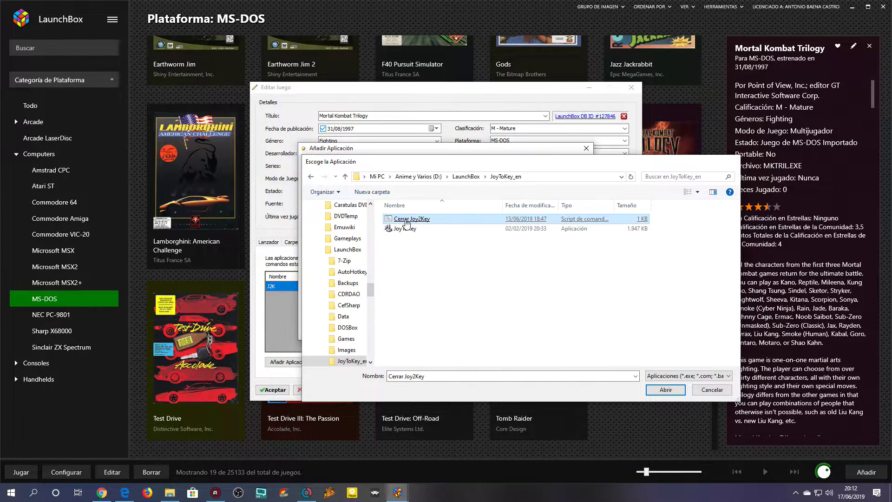
double_click(407, 222)
- Make Cerrar J2K run automatically after the main application, accept it, and save the game entry
click(317, 289)
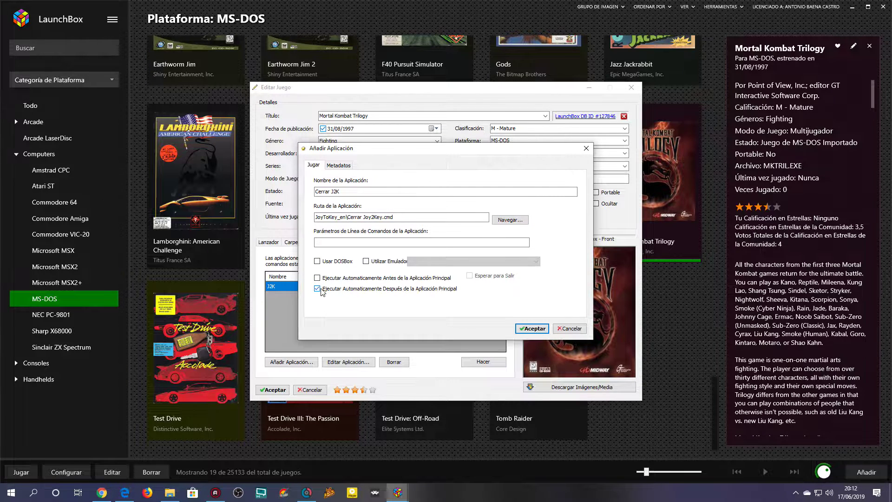
click(530, 328)
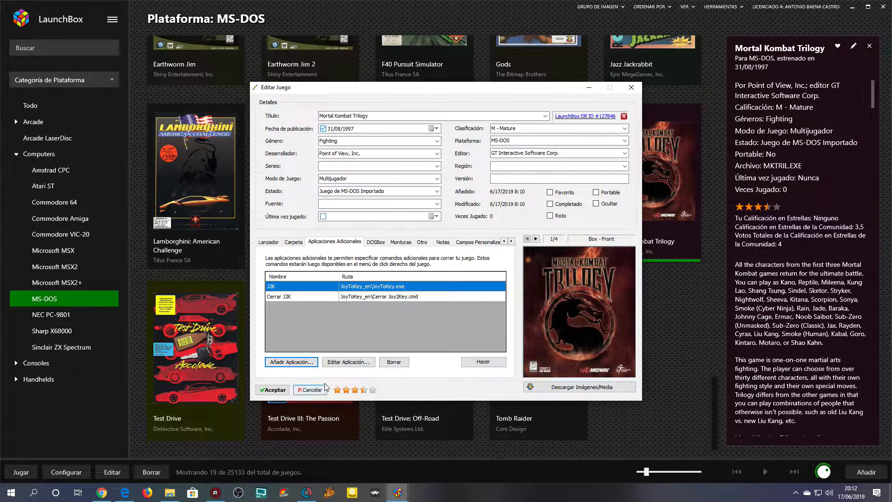
click(267, 243)
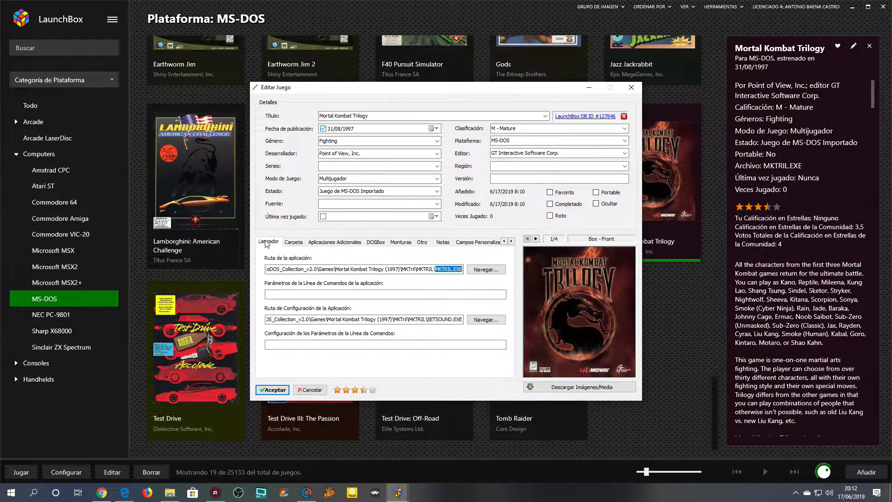
key(Return)
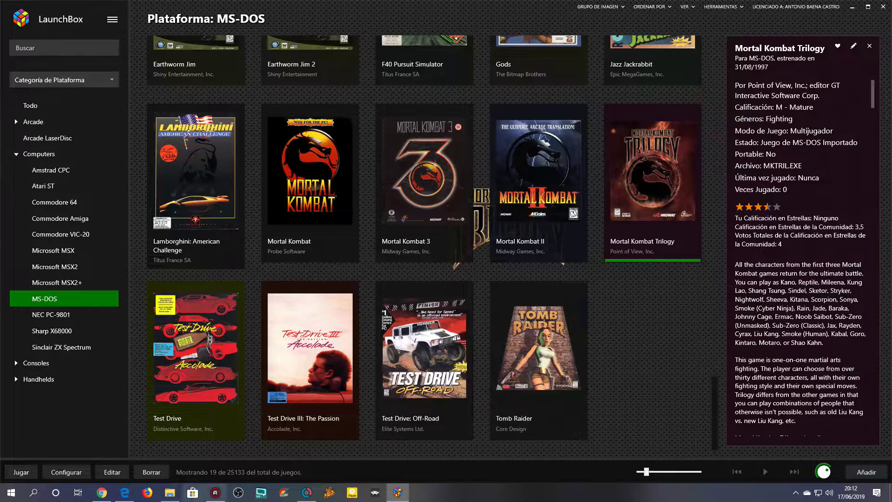
- Switch to the browser and open the MS-DOS compatibility list from the Emulation Wiki main page
click(127, 493)
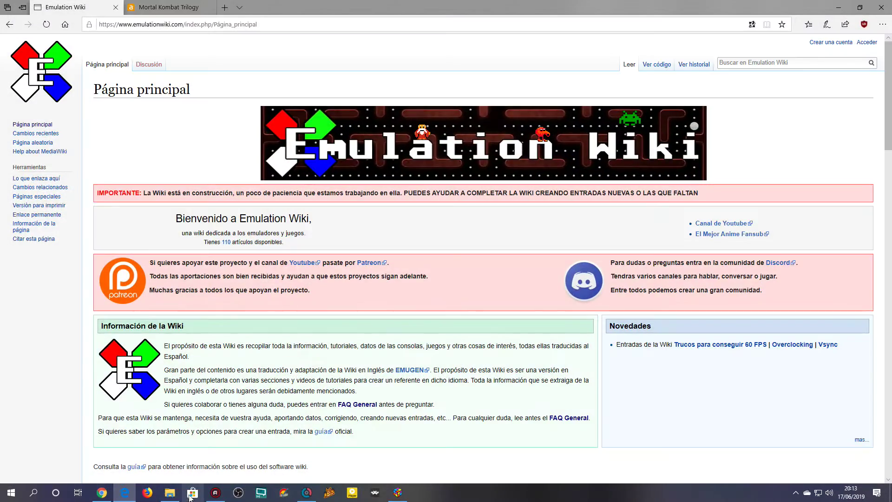
scroll(378, 269, down, 12)
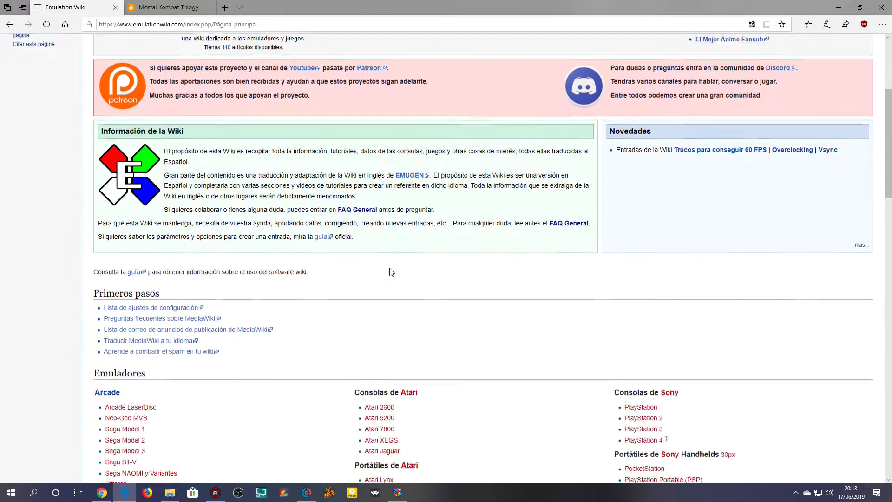
scroll(390, 272, down, 15)
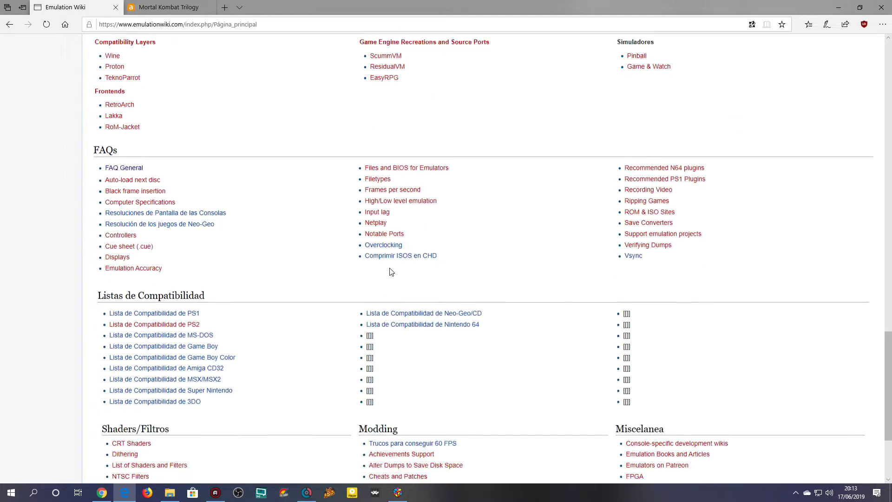
scroll(391, 272, down, 1)
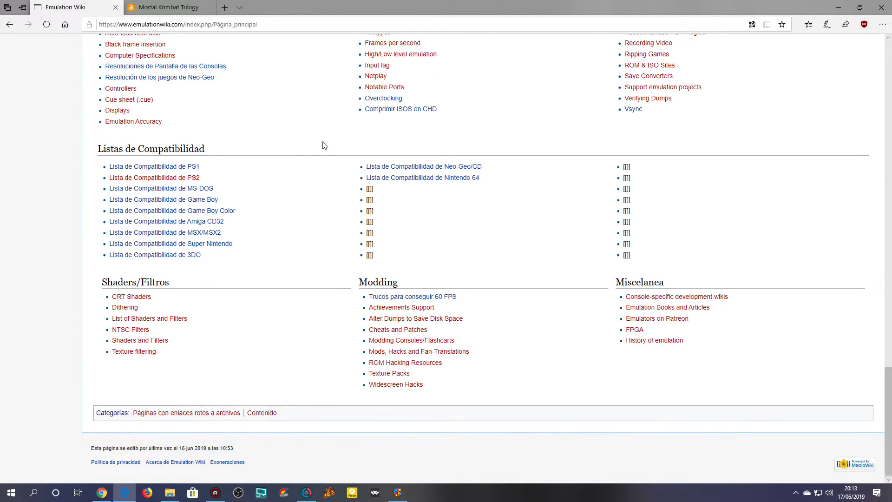
click(192, 188)
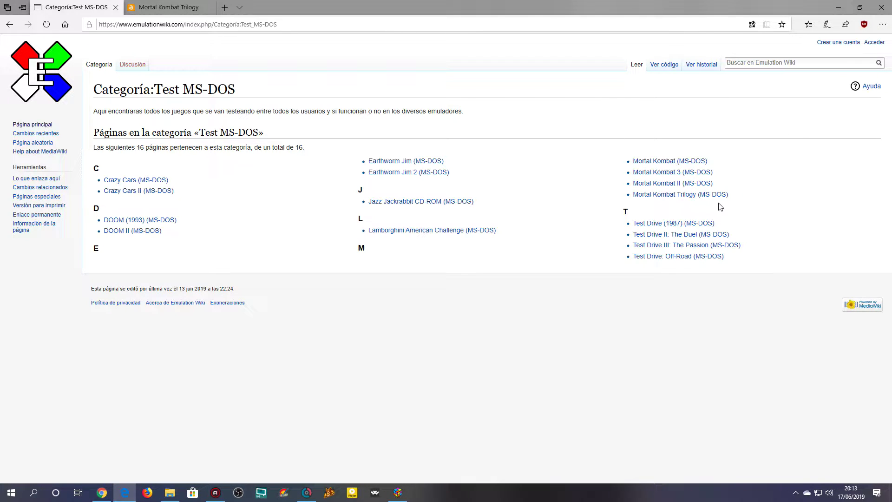
- Open the Mortal Kombat Trilogy (MS-DOS) page, check its compatibility table, and view the default keys image enlarged
click(690, 196)
scroll(604, 202, down, 5)
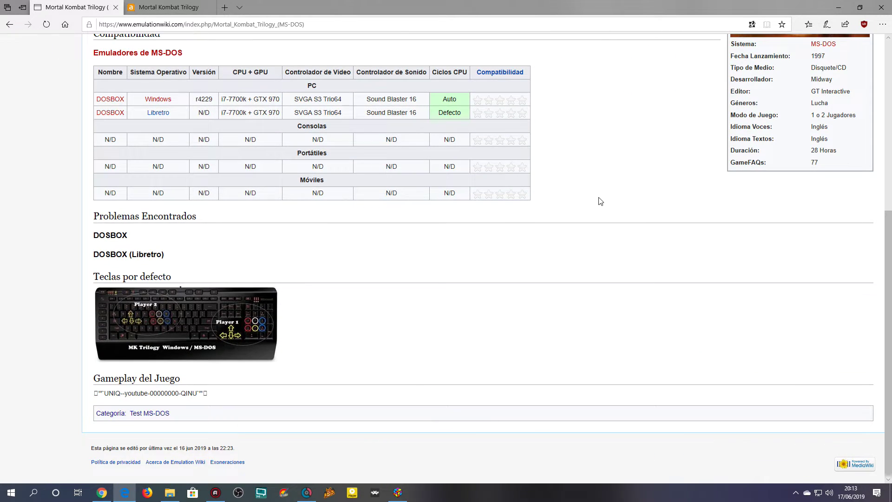
click(192, 320)
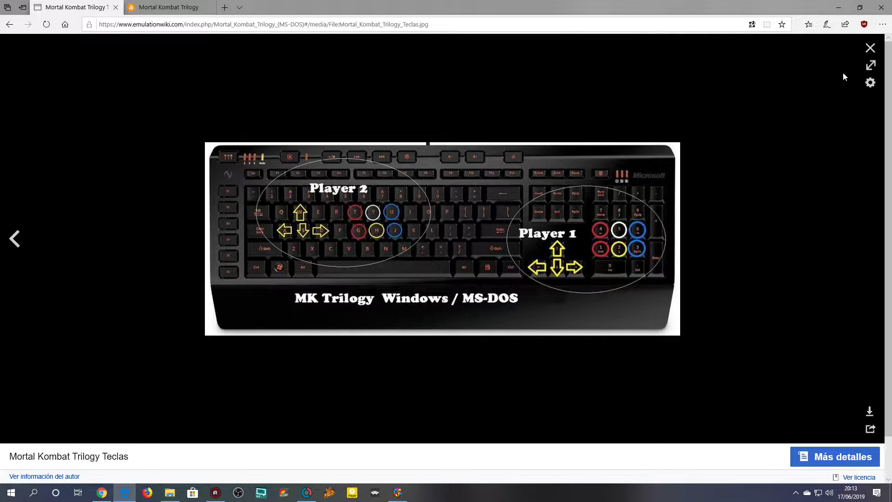
click(870, 47)
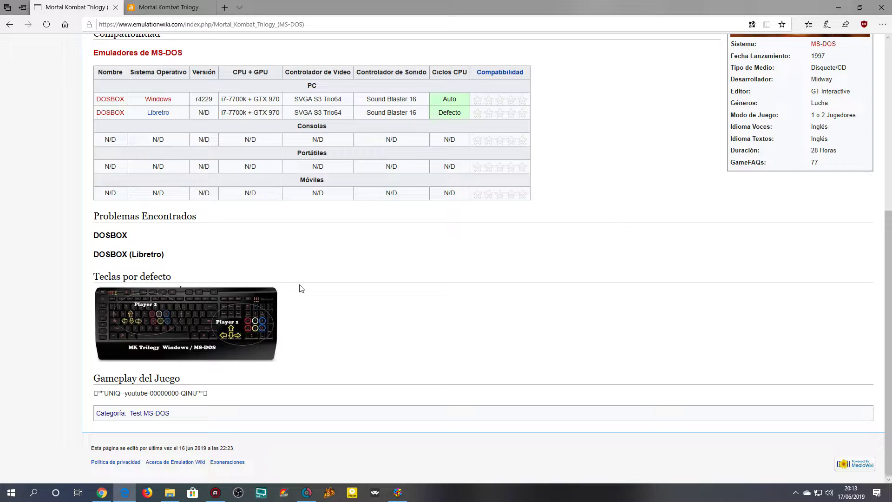
scroll(496, 294, up, 1)
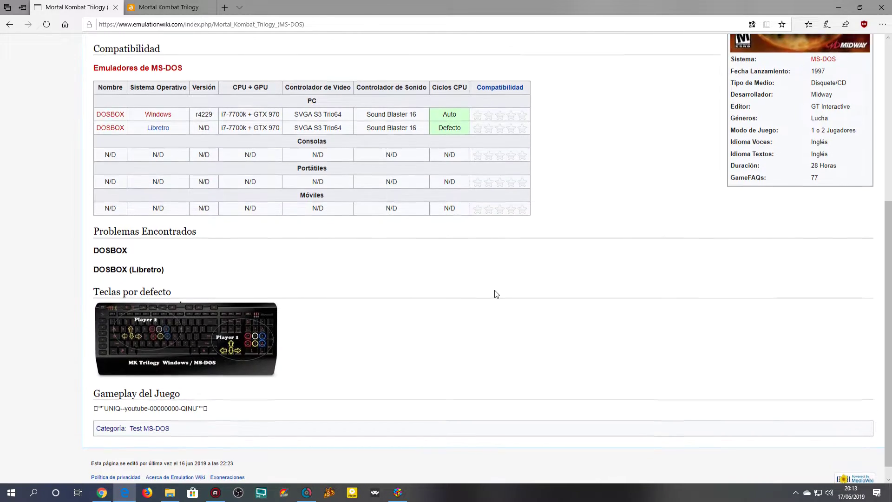
scroll(496, 293, up, 5)
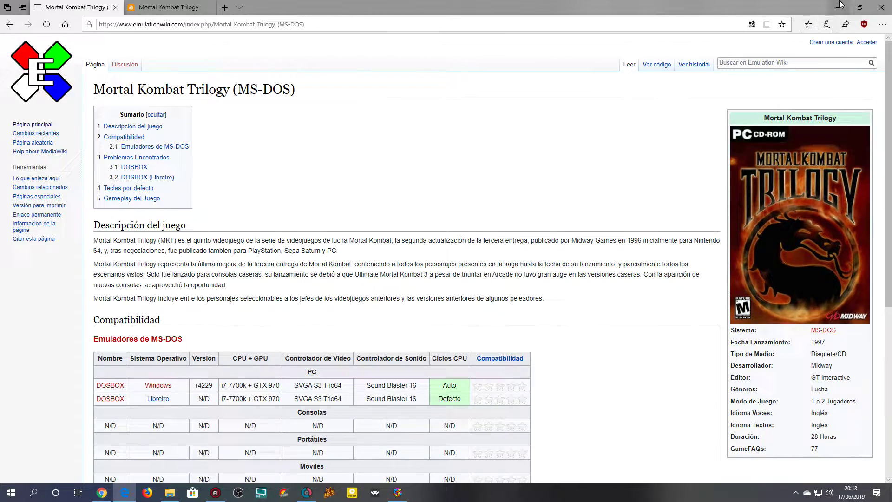
- Switch back to LaunchBox and start the configuration utility of Mortal Kombat Trilogy
click(840, 5)
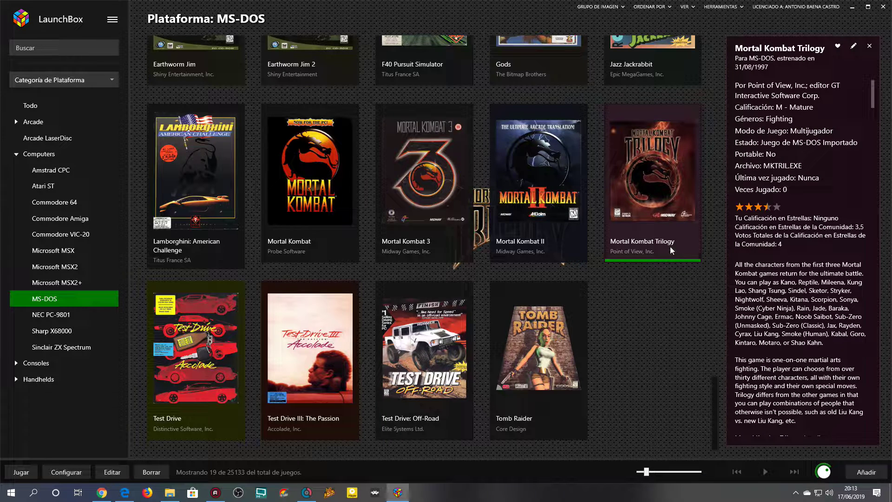
right_click(661, 191)
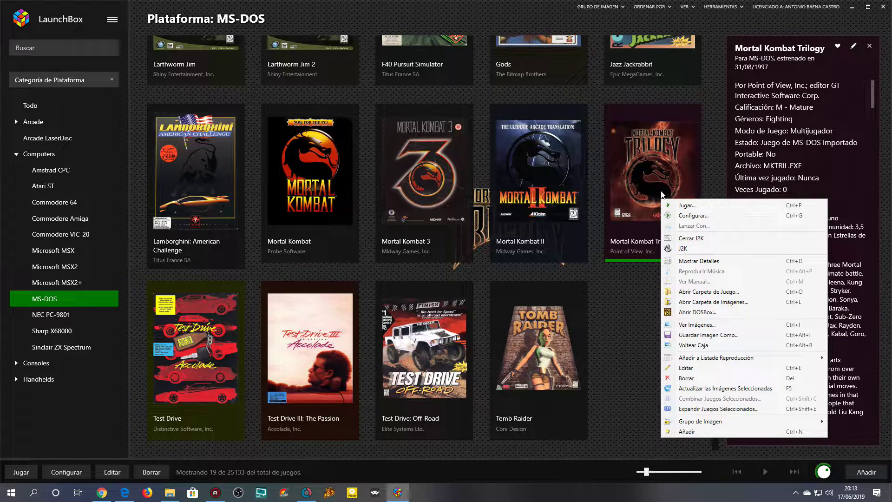
click(703, 217)
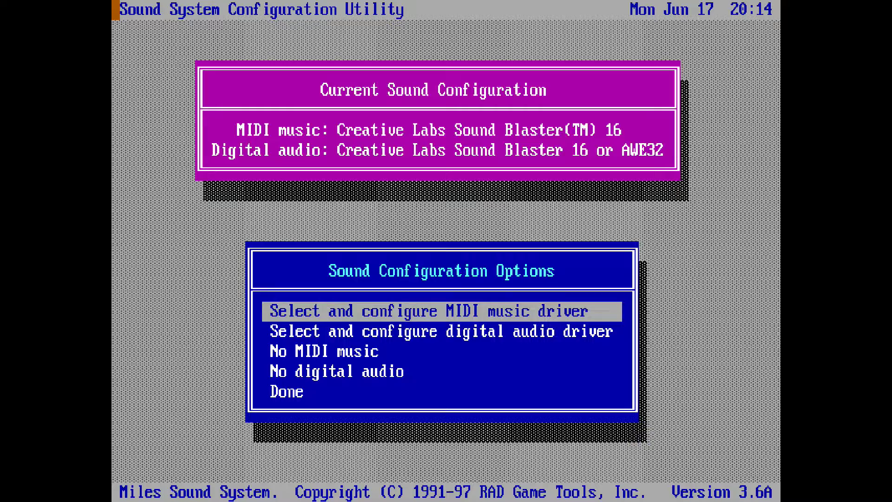
- Select Creative Labs Sound Blaster 16 as the MIDI music driver and have it configured automatically
key(Return)
key(Return)
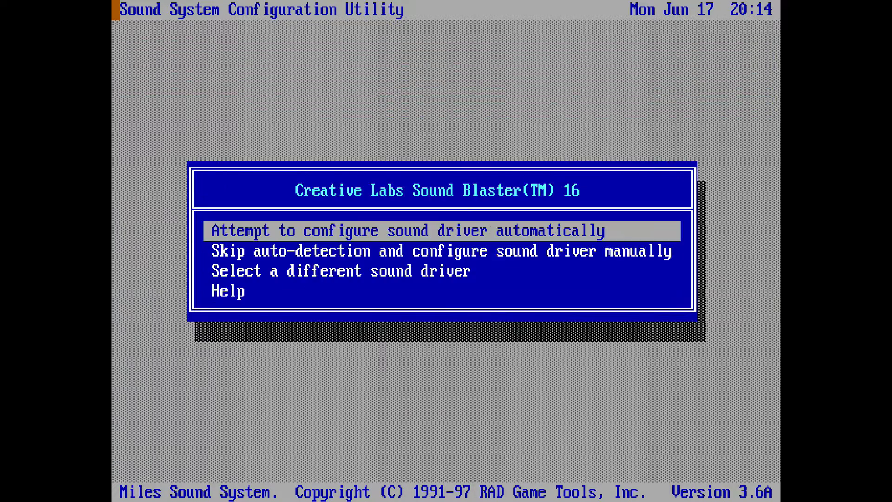
key(Return)
key(Return)
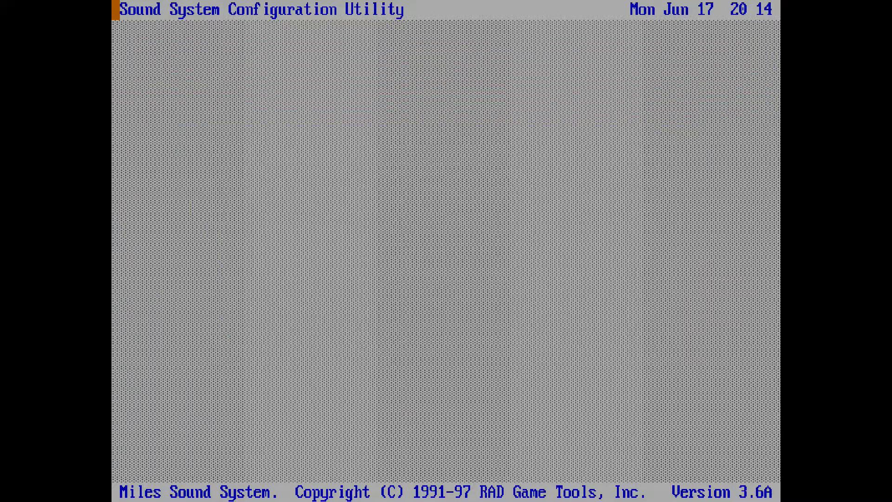
- Select and configure Creative Labs Sound Blaster 16 or AWE32 as the digital audio driver, accepting the default choices
key(Down)
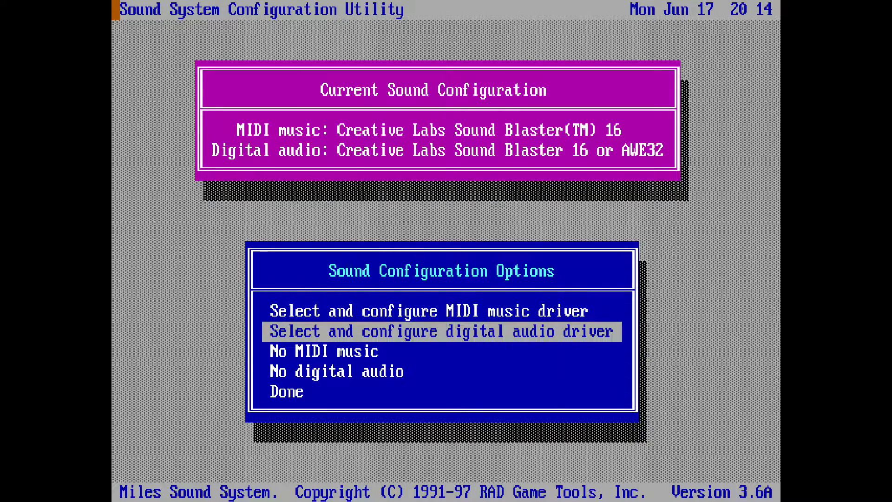
key(Return)
key(Return)
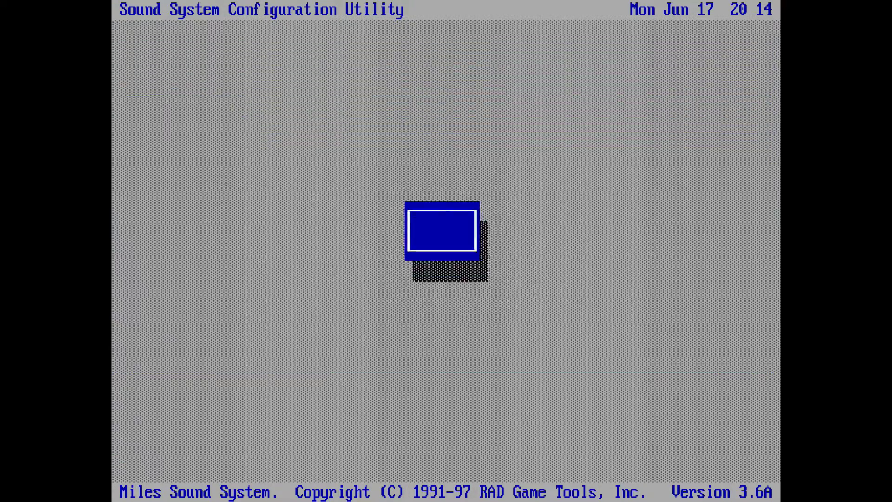
key(Return)
key(Return)
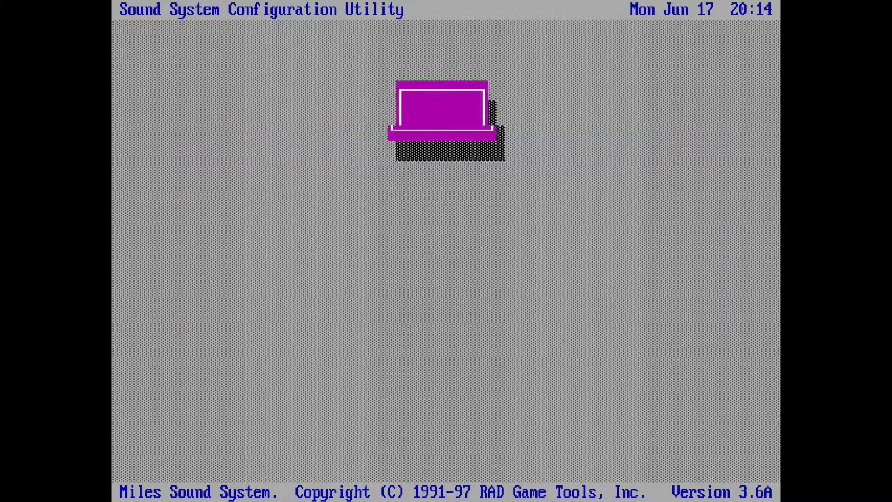
- Finish the sound configuration with Done and launch Mortal Kombat Trilogy from LaunchBox
key(Down)
key(Down)
key(Down)
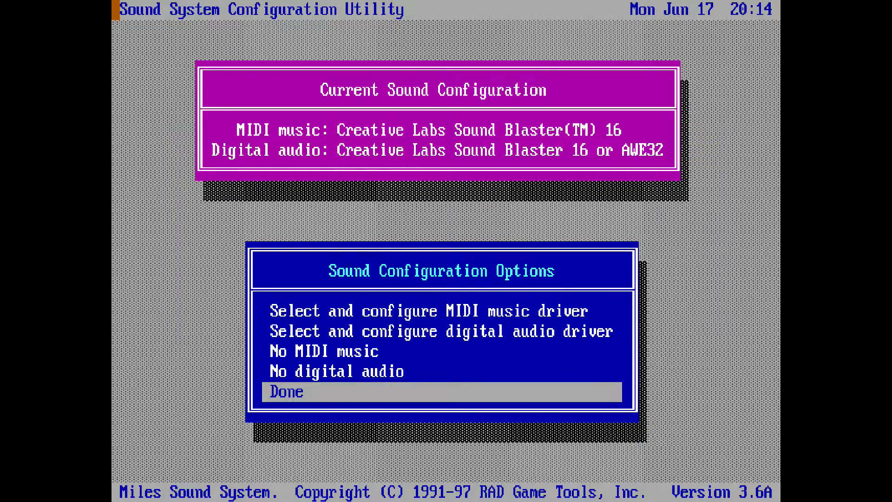
key(Return)
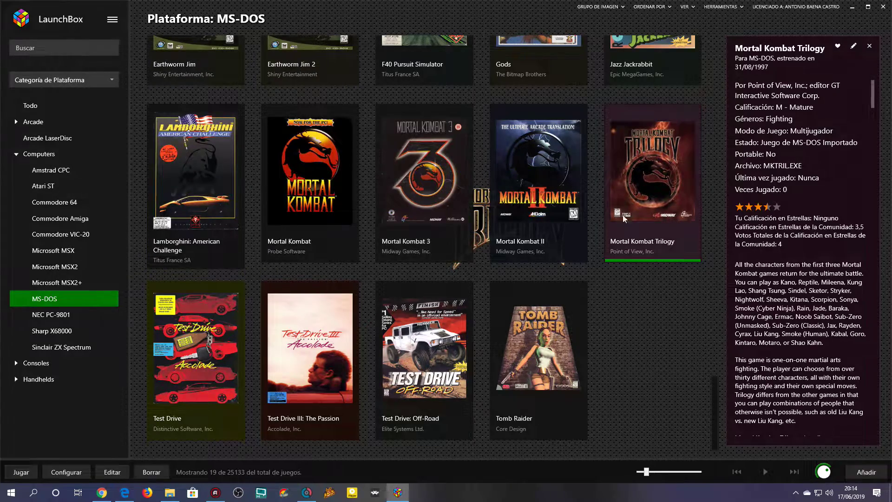
double_click(668, 177)
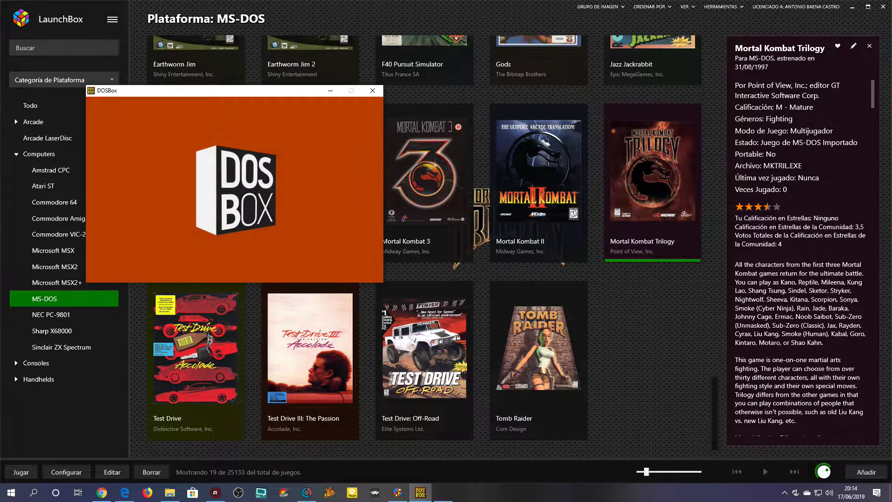